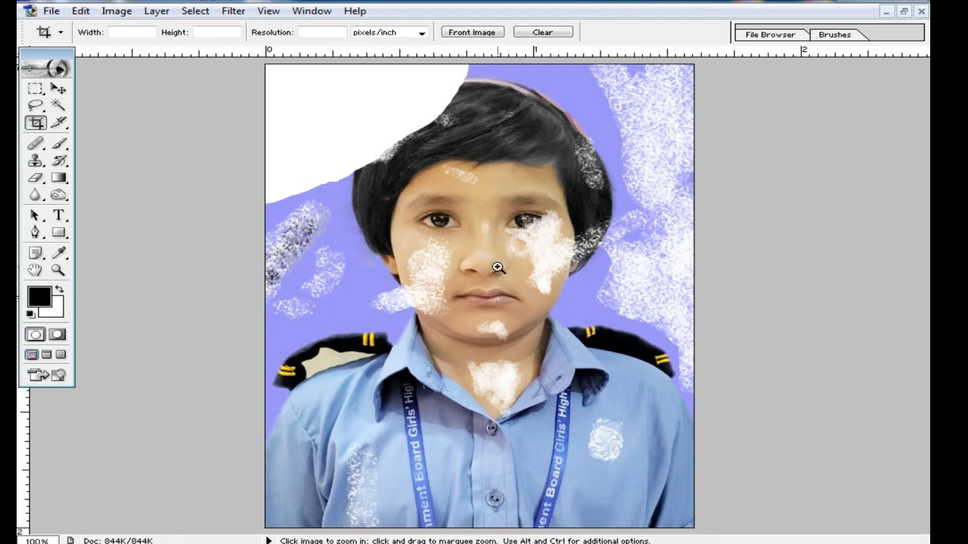
pyautogui.keyDown('ctrl'); pyautogui.click(497, 268); pyautogui.keyUp('ctrl')
pyautogui.keyDown('ctrl'); pyautogui.click(497, 269); pyautogui.keyUp('ctrl')
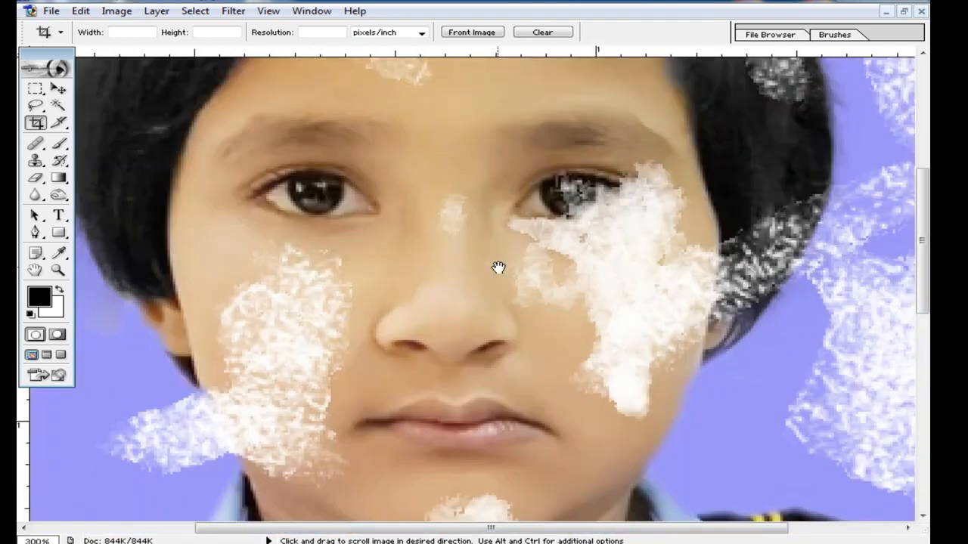
pyautogui.moveTo(525, 327); pyautogui.dragTo(529, 249)
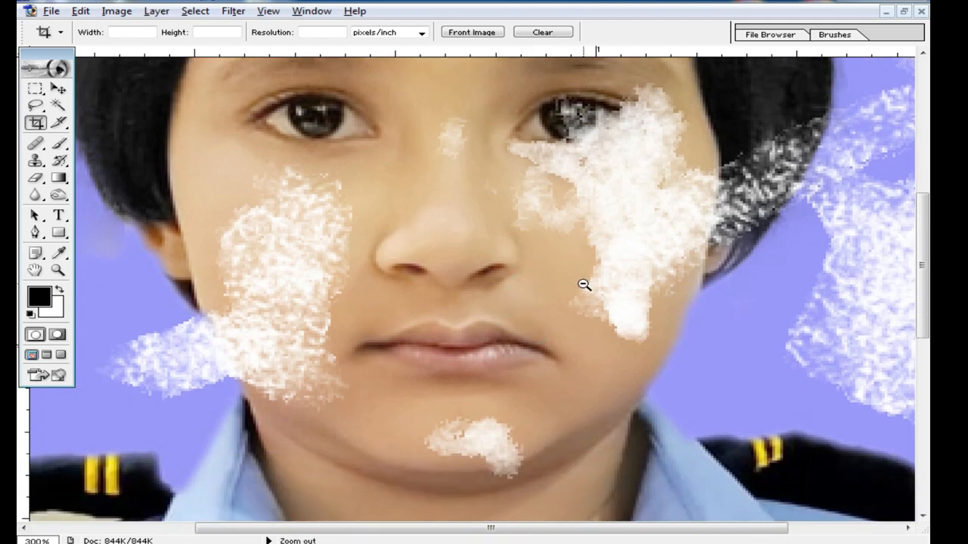
pyautogui.keyDown('alt'); pyautogui.click(597, 284); pyautogui.keyUp('alt')
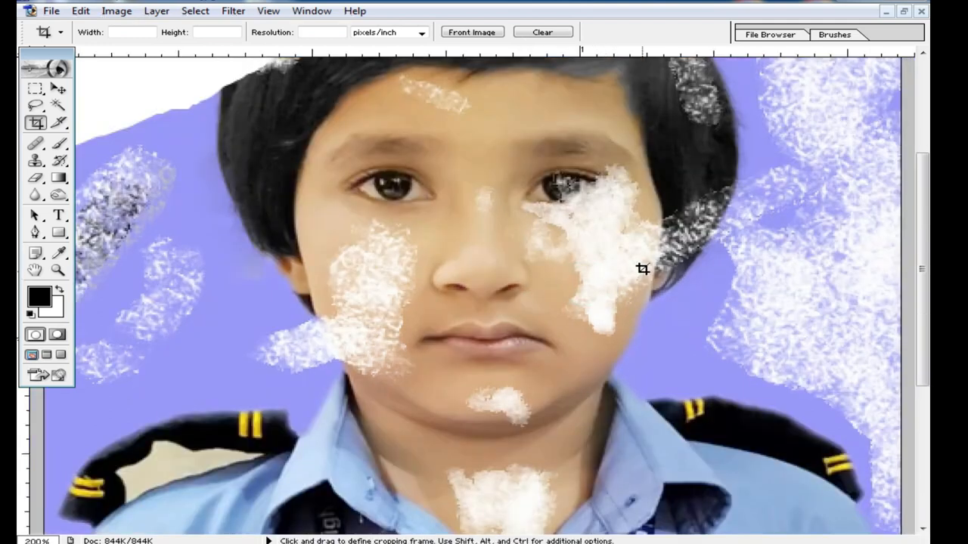
# Show the Layers palette and move it a little higher over the photo.
pyautogui.press('F7')
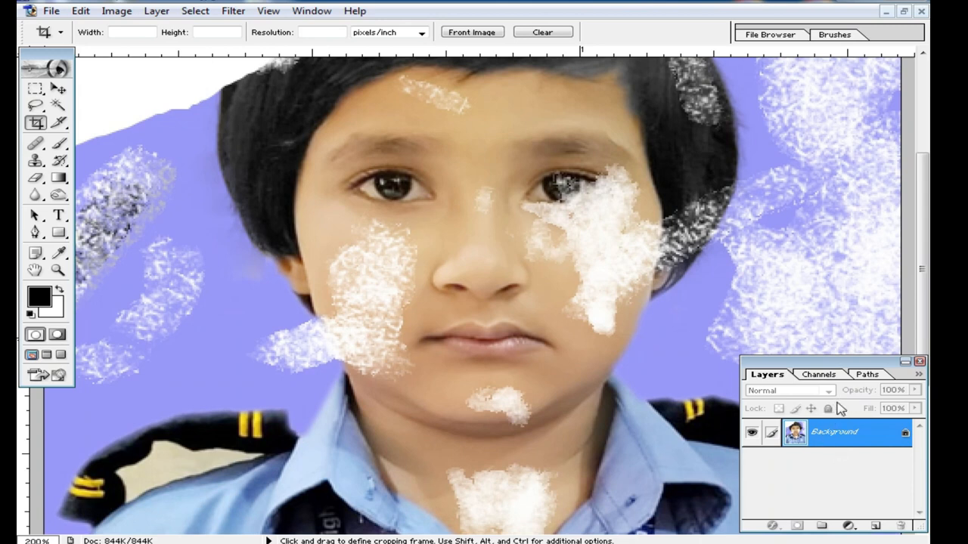
pyautogui.press('F7')
pyautogui.press('F7')
pyautogui.moveTo(844, 363); pyautogui.dragTo(847, 299)
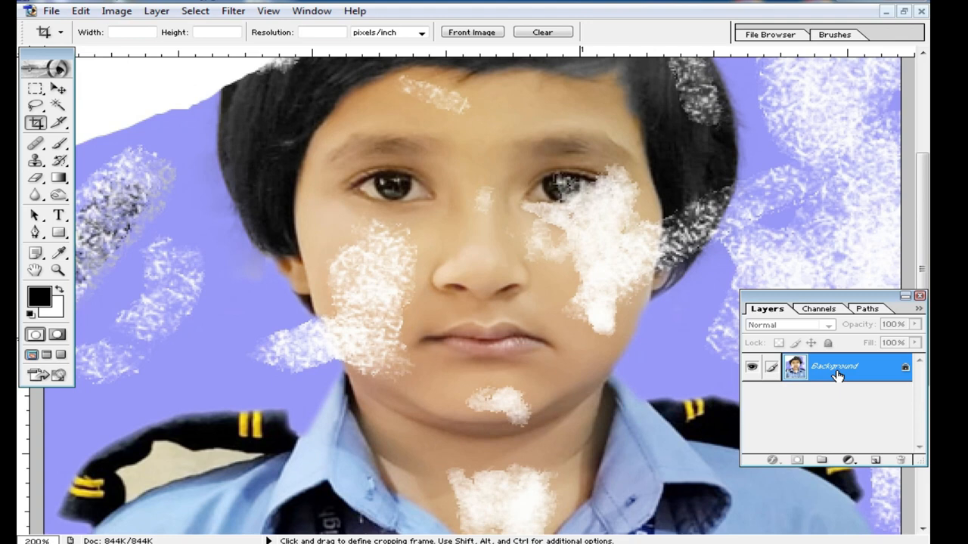
# Duplicate the Background layer as Background copy in the same document.
pyautogui.rightClick(837, 370)
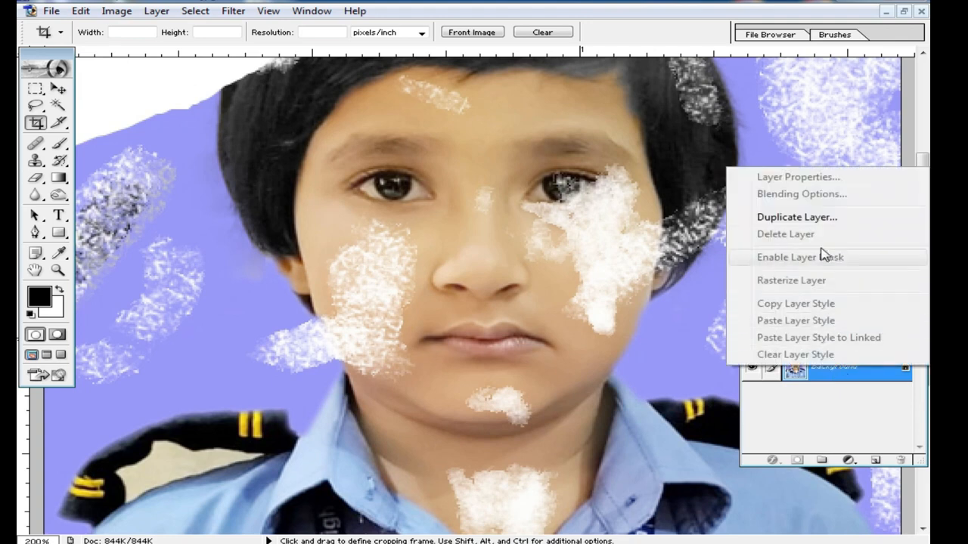
pyautogui.click(806, 218)
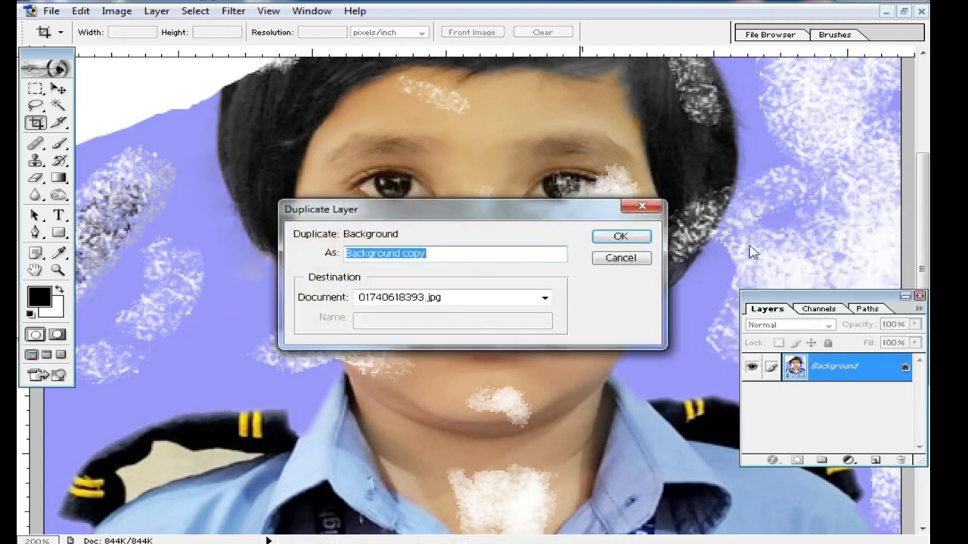
pyautogui.click(454, 298)
pyautogui.click(458, 254)
pyautogui.click(620, 237)
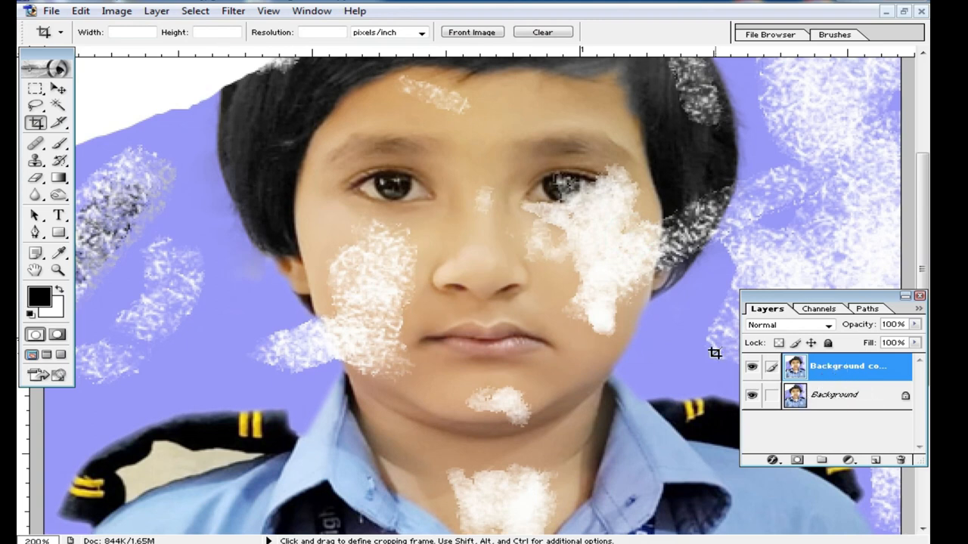
# Heal the white streak on the forehead using the Healing Brush at 14 px, sampling clean skin around it.
pyautogui.hotkey('ctrl', '+')
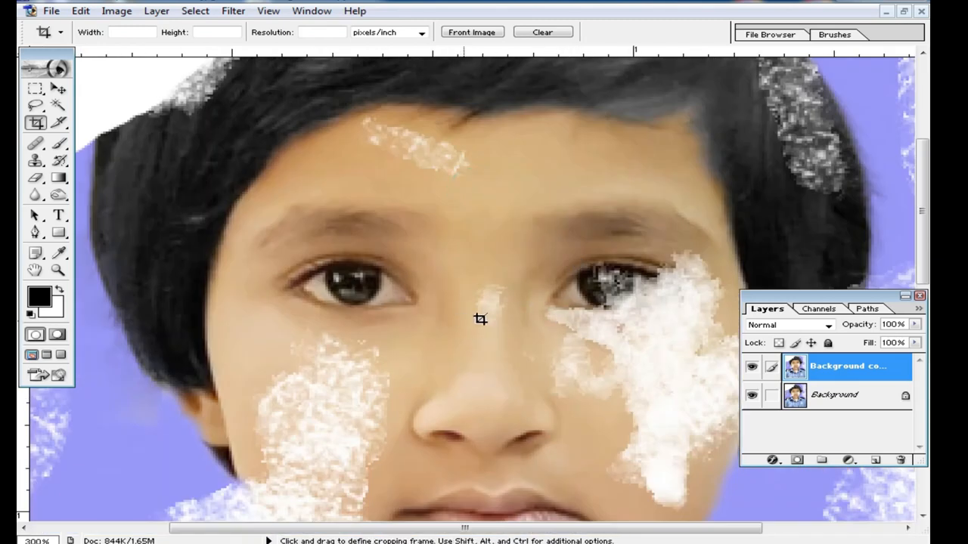
pyautogui.keyDown('ctrl'); pyautogui.click(477, 255); pyautogui.keyUp('ctrl')
pyautogui.moveTo(461, 197); pyautogui.dragTo(458, 229)
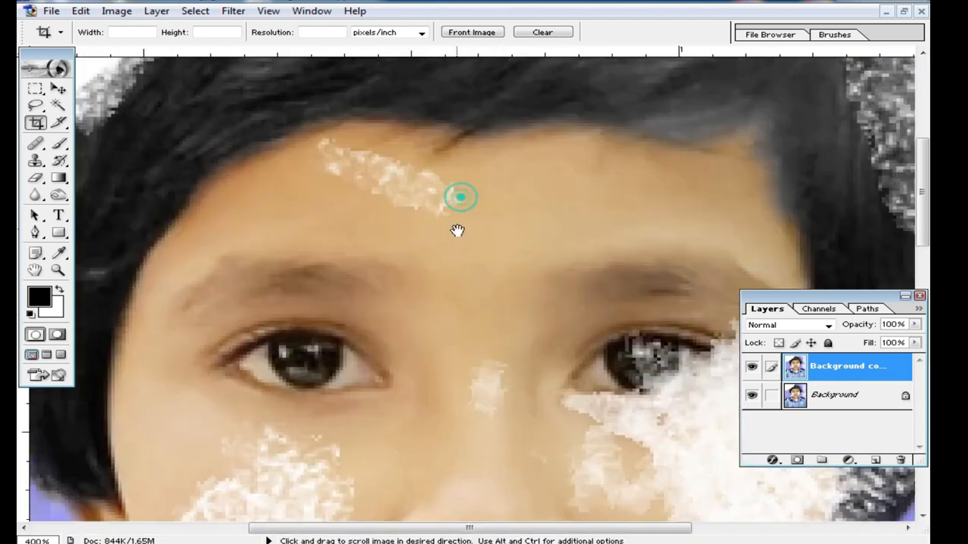
pyautogui.click(35, 146)
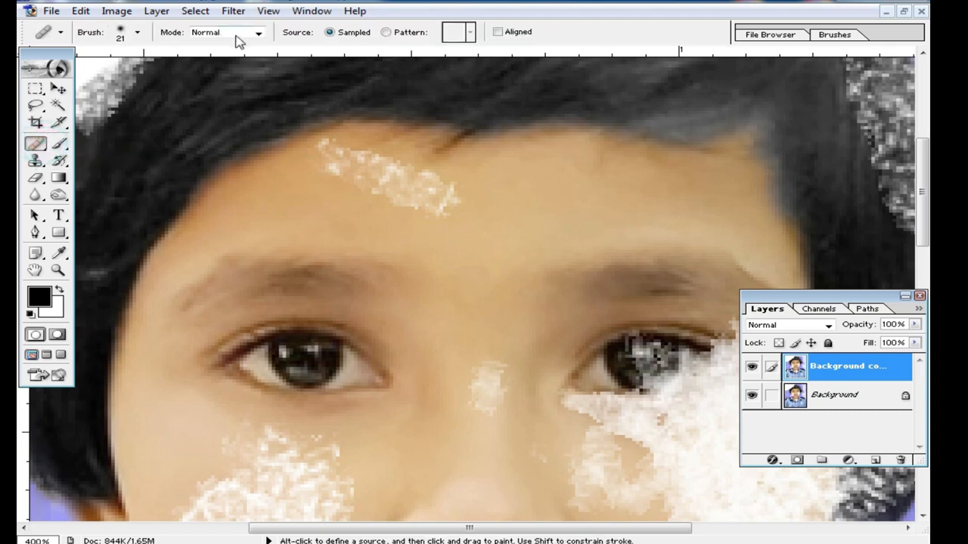
pyautogui.rightClick(516, 212)
pyautogui.moveTo(557, 237); pyautogui.dragTo(549, 237)
pyautogui.press('Return')
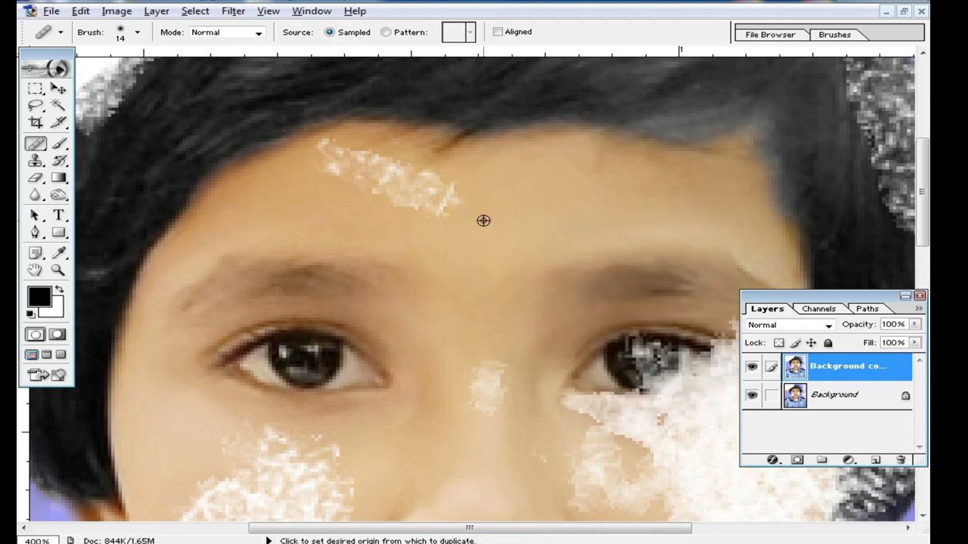
pyautogui.keyDown('alt'); pyautogui.click(483, 220); pyautogui.keyUp('alt')
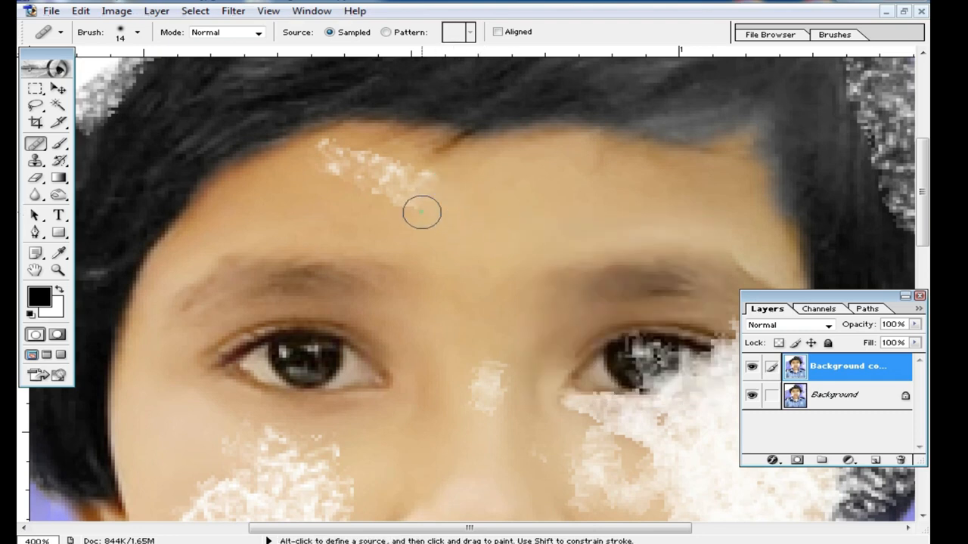
pyautogui.moveTo(394, 166)
pyautogui.mouseDown()
pyautogui.moveTo(364, 157)
pyautogui.moveTo(326, 151)
pyautogui.moveTo(395, 214)
pyautogui.moveTo(343, 176)
pyautogui.mouseUp()
pyautogui.keyDown('alt'); pyautogui.click(393, 213); pyautogui.keyUp('alt')
pyautogui.keyDown('alt'); pyautogui.click(352, 180); pyautogui.keyUp('alt')
pyautogui.click(329, 152)
pyautogui.keyDown('alt'); pyautogui.click(278, 174); pyautogui.keyUp('alt')
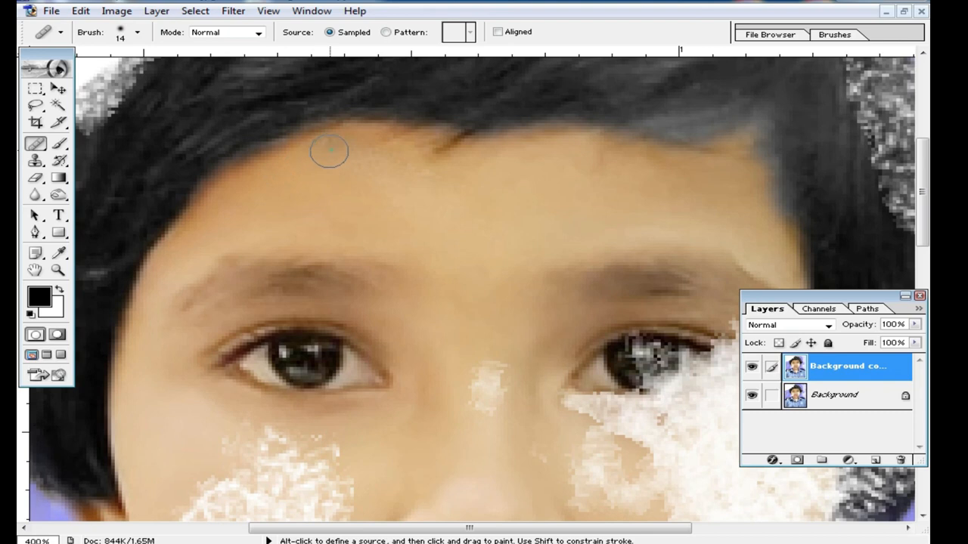
# Heal the small white spot on the bridge of the nose with skin sampled just above it.
pyautogui.scroll(-2, 453, 220)
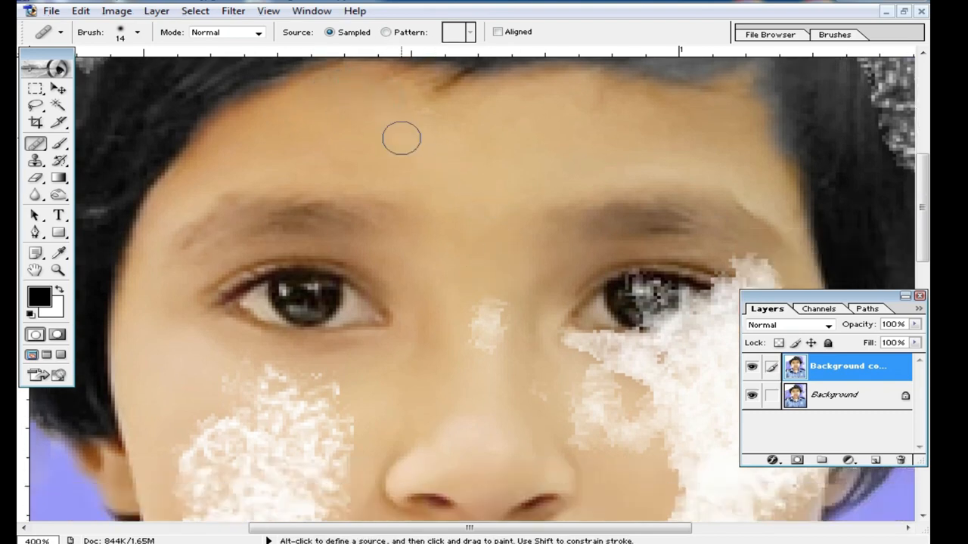
pyautogui.keyDown('alt'); pyautogui.click(477, 271); pyautogui.keyUp('alt')
pyautogui.moveTo(477, 308); pyautogui.dragTo(489, 340)
pyautogui.click(500, 313)
# Set the healing brush hardness to 100% and heal the upper edge of the white patch on the chin.
pyautogui.press('space')
pyautogui.moveTo(478, 499); pyautogui.dragTo(469, 224)
pyautogui.moveTo(499, 449); pyautogui.dragTo(484, 298)
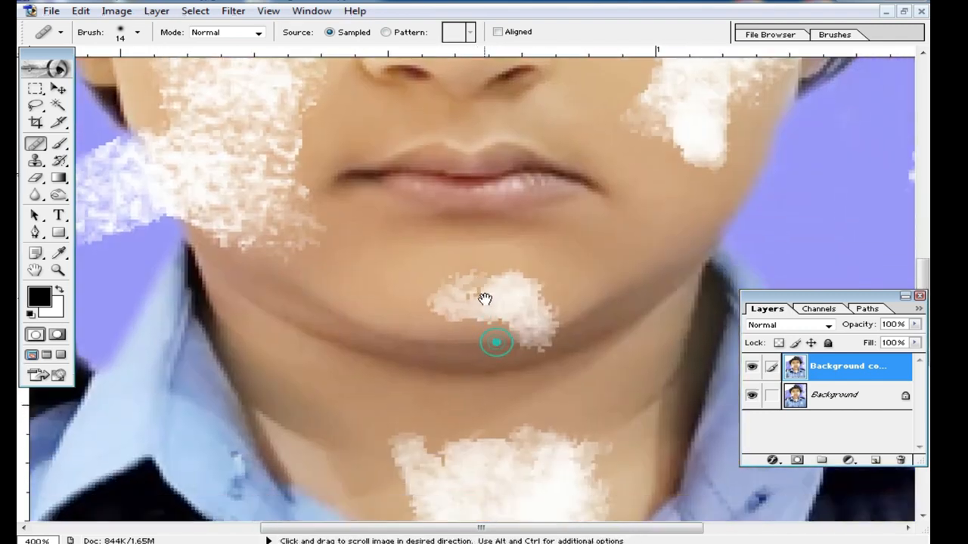
pyautogui.keyDown('alt'); pyautogui.click(417, 273); pyautogui.keyUp('alt')
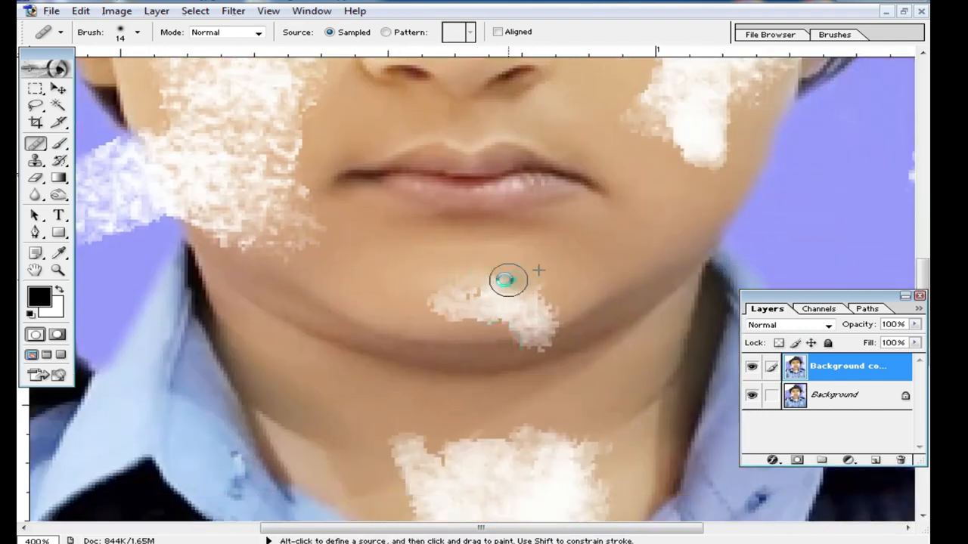
pyautogui.rightClick(472, 275)
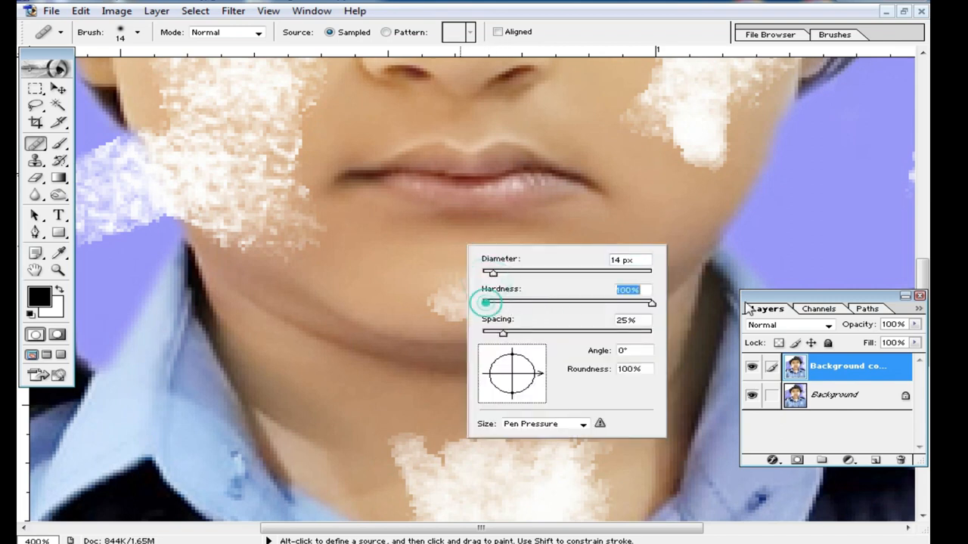
pyautogui.keyDown('alt'); pyautogui.click(389, 264); pyautogui.keyUp('alt')
pyautogui.moveTo(415, 275); pyautogui.dragTo(434, 274)
pyautogui.moveTo(444, 275); pyautogui.dragTo(512, 272)
pyautogui.moveTo(514, 272)
pyautogui.mouseDown()
pyautogui.moveTo(477, 280)
pyautogui.moveTo(517, 278)
pyautogui.mouseUp()
pyautogui.keyDown('alt'); pyautogui.click(566, 254); pyautogui.keyUp('alt')
pyautogui.click(476, 279)
pyautogui.moveTo(417, 273)
pyautogui.mouseDown()
pyautogui.moveTo(484, 295)
pyautogui.moveTo(565, 284)
pyautogui.mouseUp()
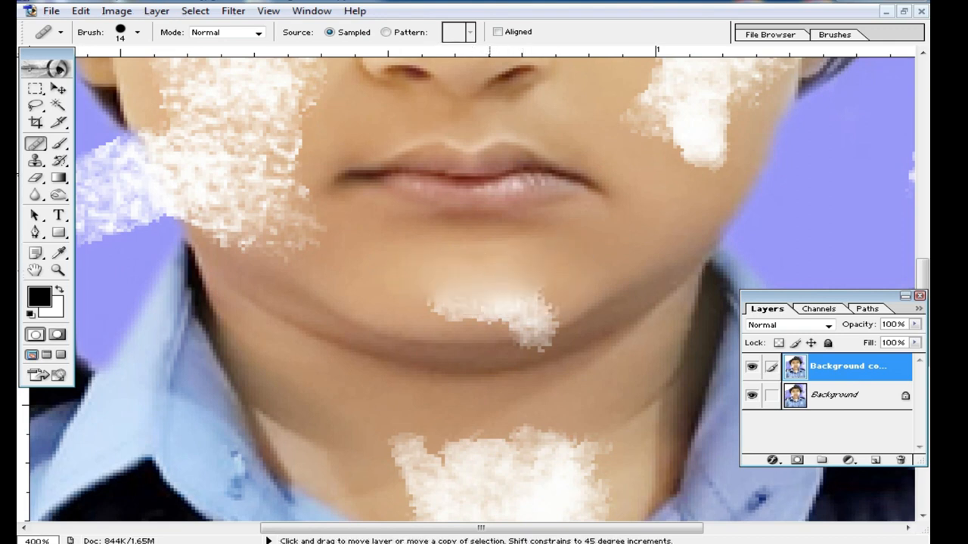
# Try healing the chin patch with the brush spacing set to 1000%.
pyautogui.rightClick(523, 270)
pyautogui.moveTo(561, 363); pyautogui.dragTo(684, 361)
pyautogui.keyDown('alt'); pyautogui.click(390, 262); pyautogui.keyUp('alt')
pyautogui.click(418, 274)
pyautogui.click(447, 281)
pyautogui.click(468, 287)
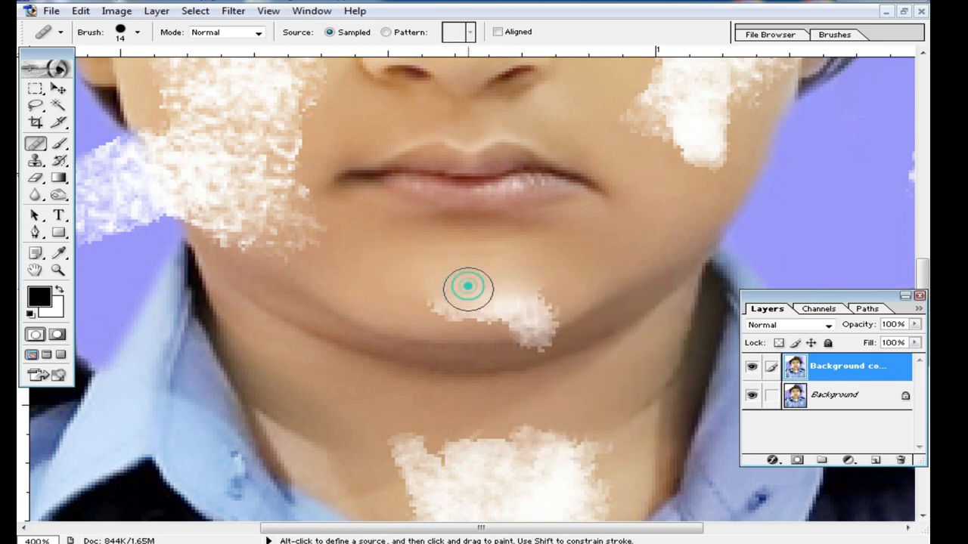
pyautogui.keyDown('alt'); pyautogui.click(817, 222); pyautogui.keyUp('alt')
pyautogui.click(631, 341)
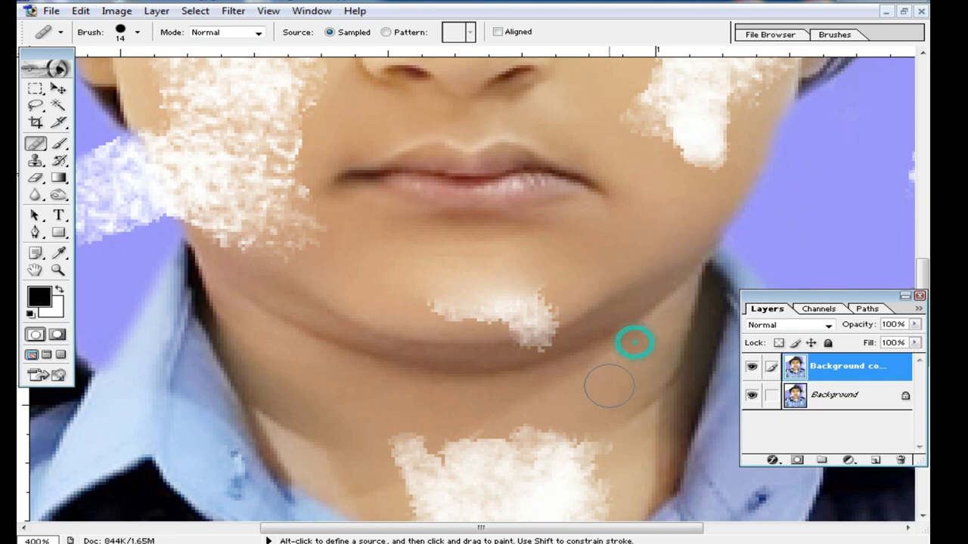
# Reduce the brush spacing to its minimum and the diameter to 10 px, and heal the main part of the white chin patch.
pyautogui.rightClick(536, 269)
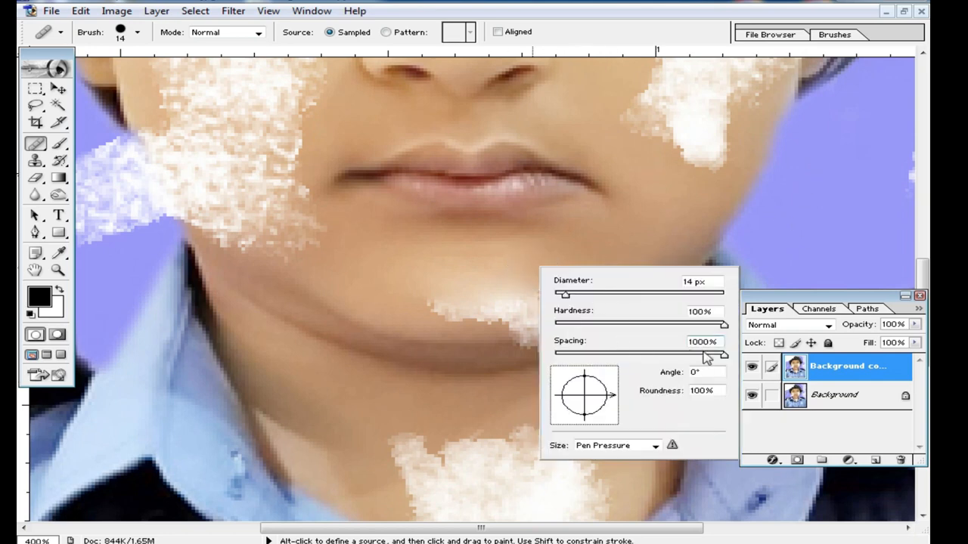
pyautogui.moveTo(724, 360); pyautogui.dragTo(543, 365)
pyautogui.rightClick(463, 265)
pyautogui.moveTo(498, 293); pyautogui.dragTo(494, 292)
pyautogui.keyDown('alt'); pyautogui.click(398, 271); pyautogui.keyUp('alt')
pyautogui.click(415, 280)
pyautogui.click(446, 303)
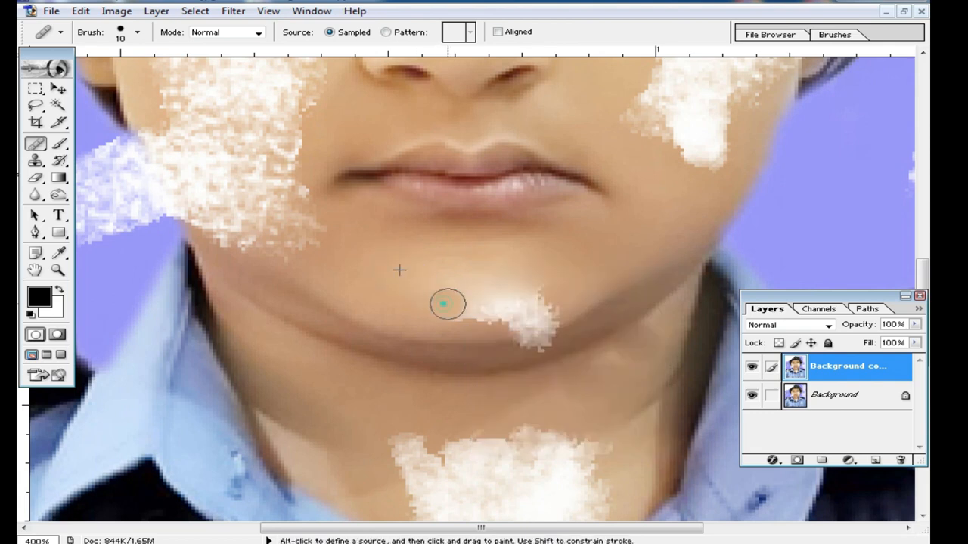
pyautogui.click(476, 307)
pyautogui.click(516, 300)
pyautogui.click(535, 284)
pyautogui.keyDown('alt'); pyautogui.click(527, 298); pyautogui.keyUp('alt')
pyautogui.click(508, 307)
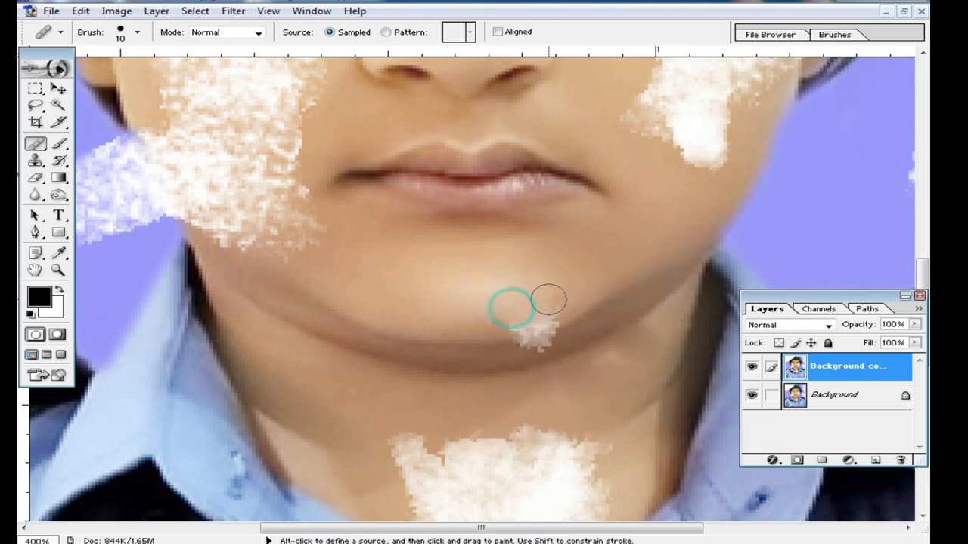
# Heal the remaining white spot at the lower right end of the chin patch with nearby skin.
pyautogui.click(476, 295)
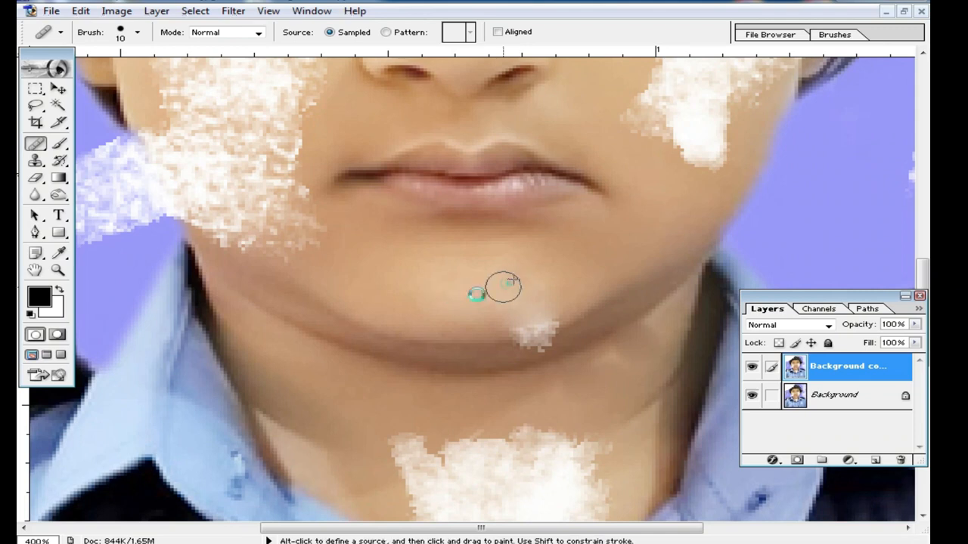
pyautogui.click(540, 320)
pyautogui.click(492, 341)
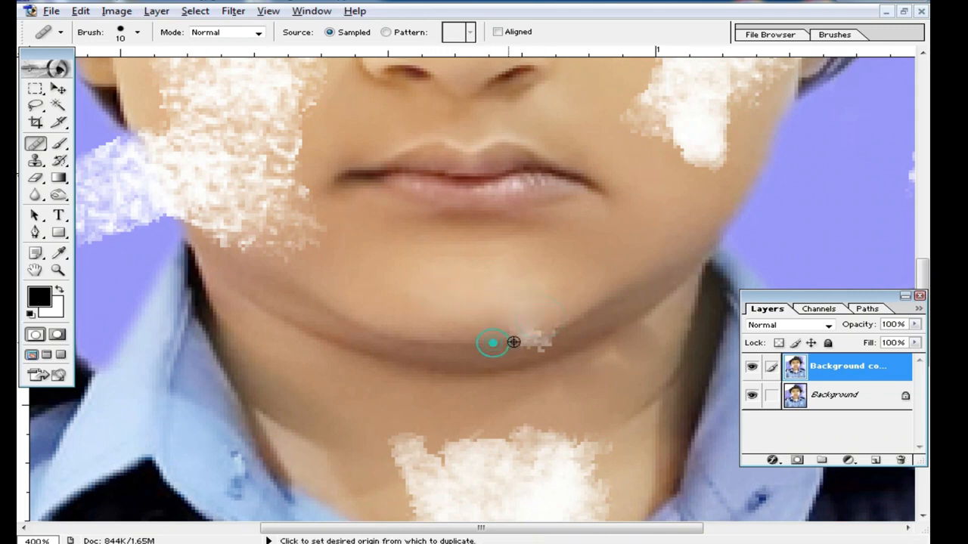
pyautogui.click(545, 333)
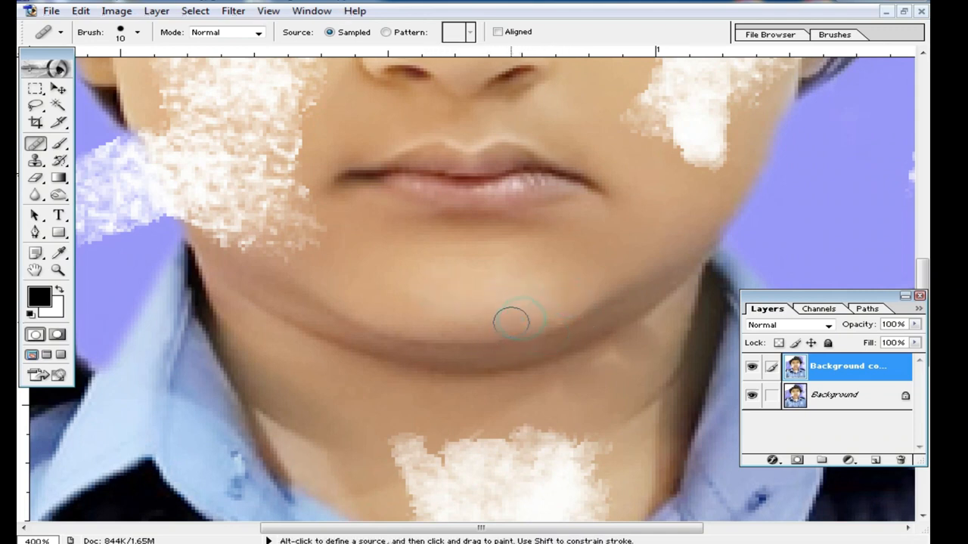
pyautogui.keyDown('alt'); pyautogui.click(549, 312); pyautogui.keyUp('alt')
pyautogui.keyDown('alt'); pyautogui.click(493, 291); pyautogui.keyUp('alt')
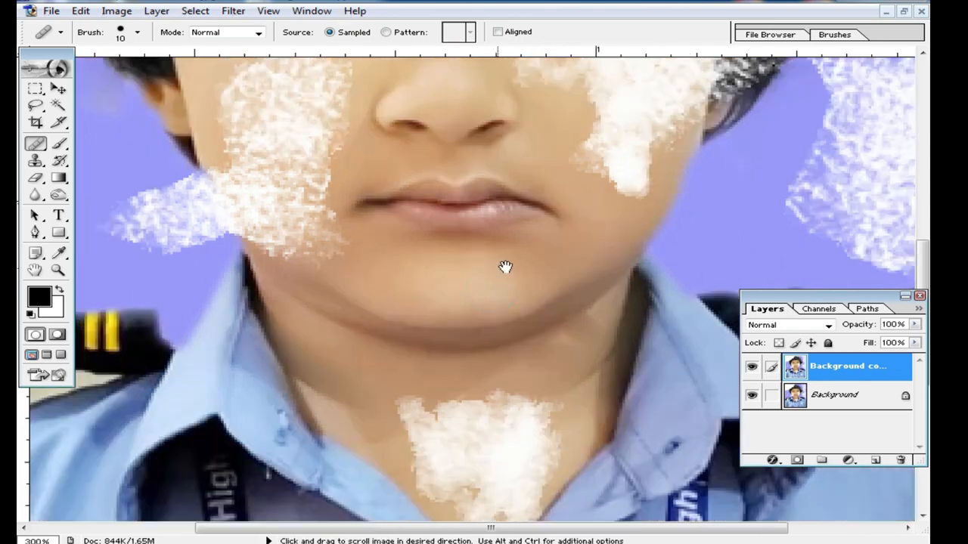
pyautogui.moveTo(512, 262); pyautogui.dragTo(511, 379)
pyautogui.moveTo(560, 257); pyautogui.dragTo(577, 265)
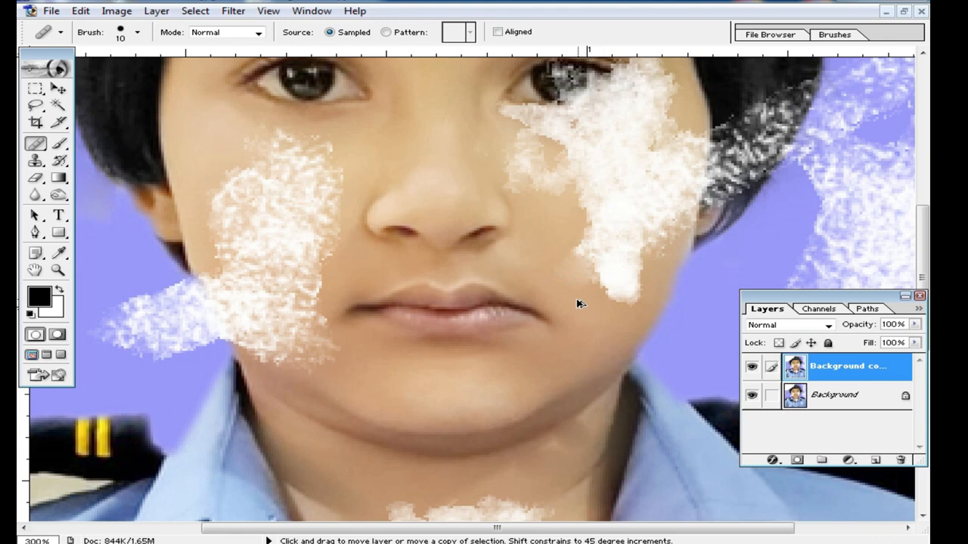
pyautogui.keyDown('alt'); pyautogui.click(366, 232); pyautogui.keyUp('alt')
pyautogui.moveTo(480, 239); pyautogui.dragTo(443, 295)
# Cover the round white patch on the shirt right of the lanyard with the Clone Stamp at 20 px, sampling clean fabric nearby.
pyautogui.moveTo(486, 385); pyautogui.dragTo(484, 233)
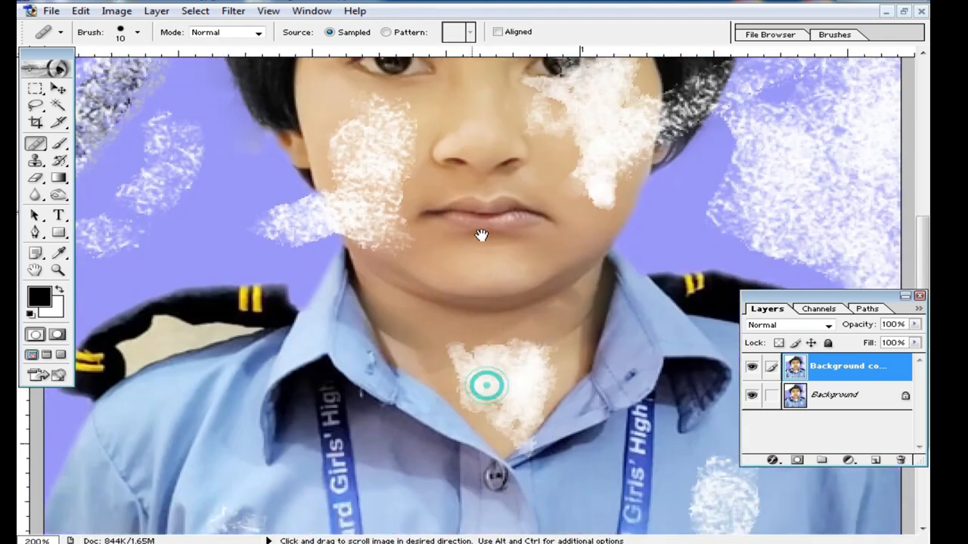
pyautogui.keyDown('ctrl'); pyautogui.click(540, 366); pyautogui.keyUp('ctrl')
pyautogui.moveTo(653, 426); pyautogui.dragTo(545, 296)
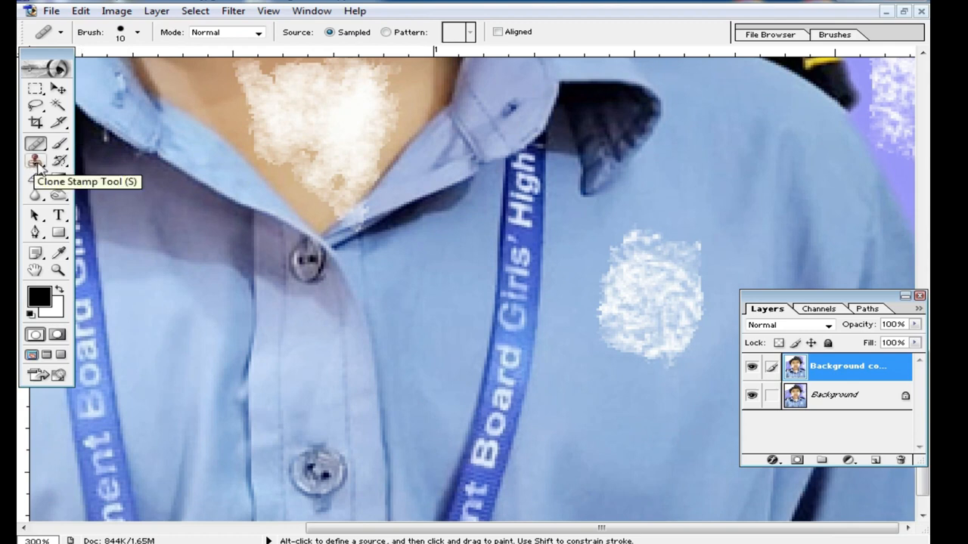
pyautogui.click(35, 161)
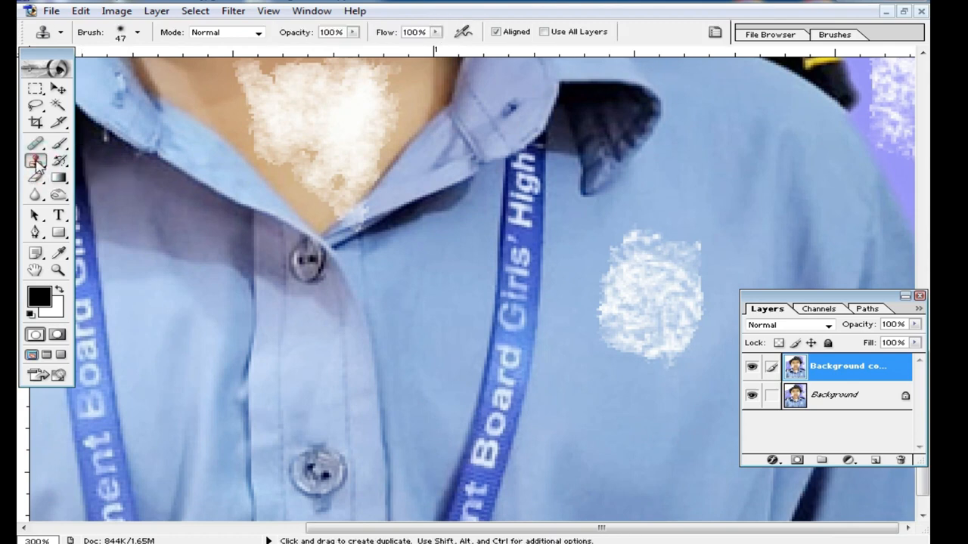
pyautogui.rightClick(711, 393)
pyautogui.click(716, 397)
pyautogui.keyDown('alt'); pyautogui.click(642, 389); pyautogui.keyUp('alt')
pyautogui.moveTo(661, 369)
pyautogui.mouseDown()
pyautogui.moveTo(683, 339)
pyautogui.moveTo(655, 328)
pyautogui.moveTo(638, 356)
pyautogui.moveTo(615, 310)
pyautogui.moveTo(638, 244)
pyautogui.mouseUp()
pyautogui.keyDown('alt'); pyautogui.click(640, 322); pyautogui.keyUp('alt')
pyautogui.moveTo(652, 268); pyautogui.dragTo(667, 291)
pyautogui.keyDown('alt'); pyautogui.click(653, 359); pyautogui.keyUp('alt')
pyautogui.moveTo(687, 228); pyautogui.dragTo(691, 322)
pyautogui.keyDown('alt'); pyautogui.click(666, 366); pyautogui.keyUp('alt')
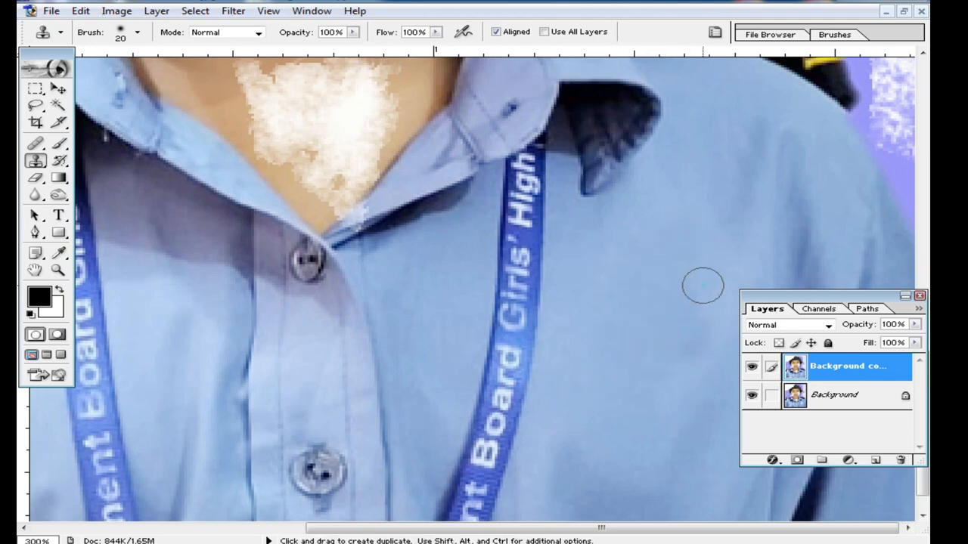
# Clone clean fabric over the right and centre of the long white patch on the shirt left of the lanyard.
pyautogui.keyDown('alt'); pyautogui.click(642, 323); pyautogui.keyUp('alt')
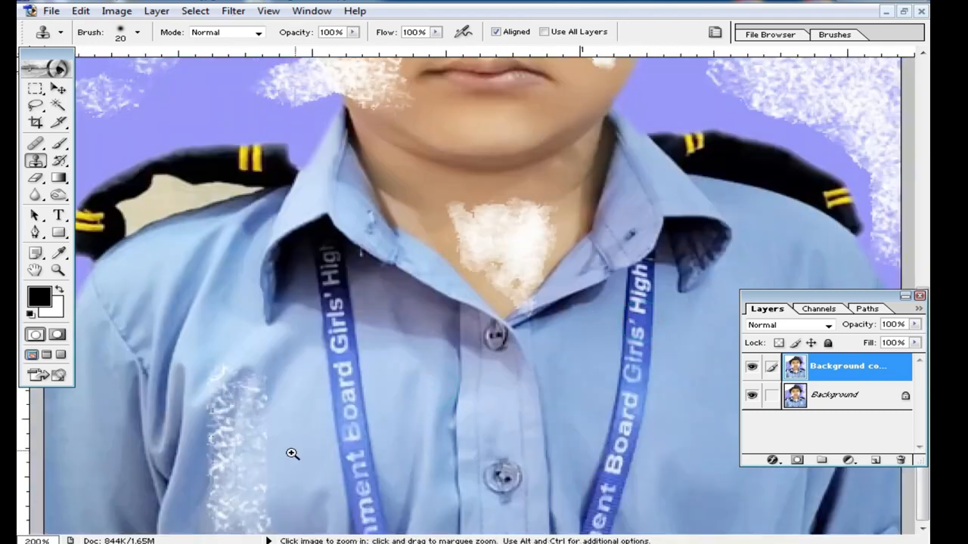
pyautogui.keyDown('ctrl'); pyautogui.click(294, 452); pyautogui.keyUp('ctrl')
pyautogui.keyDown('alt'); pyautogui.click(402, 326); pyautogui.keyUp('alt')
pyautogui.moveTo(368, 297); pyautogui.dragTo(356, 413)
pyautogui.keyDown('alt'); pyautogui.click(385, 308); pyautogui.keyUp('alt')
pyautogui.keyDown('alt'); pyautogui.click(338, 382); pyautogui.keyUp('alt')
pyautogui.moveTo(344, 295)
pyautogui.mouseDown()
pyautogui.moveTo(331, 387)
pyautogui.moveTo(298, 460)
pyautogui.mouseUp()
# Cover the upper and left parts of the long white shirt patch with nearby clean fabric using the Clone Stamp.
pyautogui.keyDown('alt'); pyautogui.click(315, 250); pyautogui.keyUp('alt')
pyautogui.moveTo(293, 264)
pyautogui.mouseDown()
pyautogui.moveTo(284, 304)
pyautogui.moveTo(300, 411)
pyautogui.mouseUp()
pyautogui.keyDown('alt'); pyautogui.click(298, 226); pyautogui.keyUp('alt')
pyautogui.keyDown('alt'); pyautogui.click(338, 315); pyautogui.keyUp('alt')
pyautogui.keyDown('alt'); pyautogui.click(350, 316); pyautogui.keyUp('alt')
pyautogui.moveTo(295, 374)
pyautogui.mouseDown()
pyautogui.moveTo(331, 420)
pyautogui.moveTo(311, 382)
pyautogui.moveTo(319, 496)
pyautogui.moveTo(363, 407)
pyautogui.moveTo(360, 519)
pyautogui.moveTo(323, 503)
pyautogui.moveTo(286, 510)
pyautogui.moveTo(279, 474)
pyautogui.moveTo(333, 466)
pyautogui.mouseUp()
pyautogui.keyDown('alt'); pyautogui.click(370, 401); pyautogui.keyUp('alt')
pyautogui.keyDown('alt'); pyautogui.click(356, 426); pyautogui.keyUp('alt')
pyautogui.keyDown('alt'); pyautogui.click(317, 393); pyautogui.keyUp('alt')
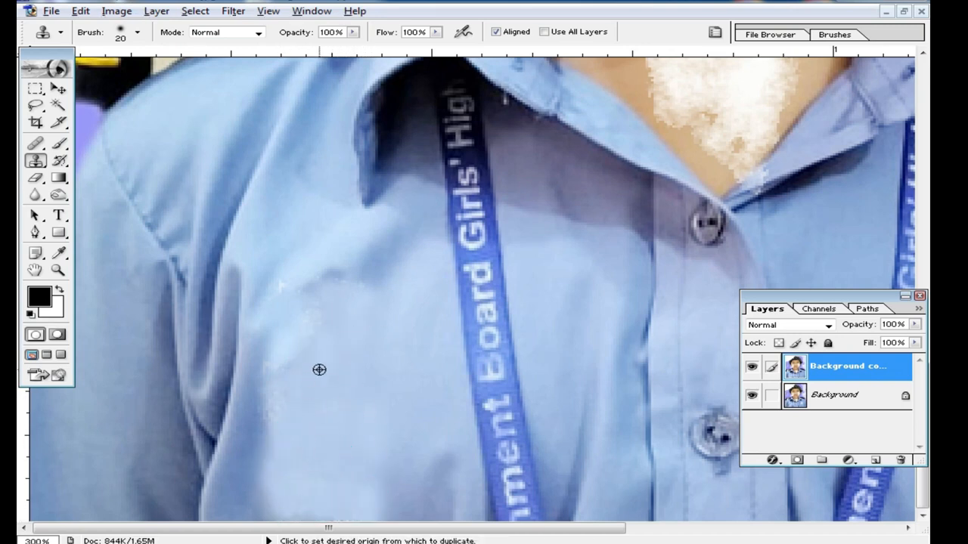
# Clone nearby skin over the top of the white cheek patch below the eye on the portrait's left side.
pyautogui.moveTo(658, 192); pyautogui.dragTo(501, 430)
pyautogui.moveTo(560, 270); pyautogui.dragTo(510, 370)
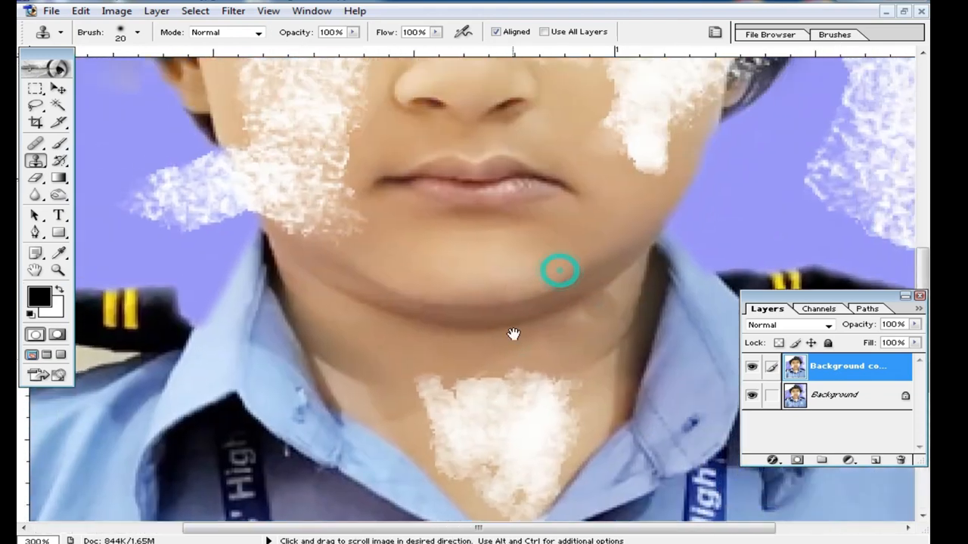
pyautogui.moveTo(514, 236); pyautogui.dragTo(539, 308)
pyautogui.click(383, 209)
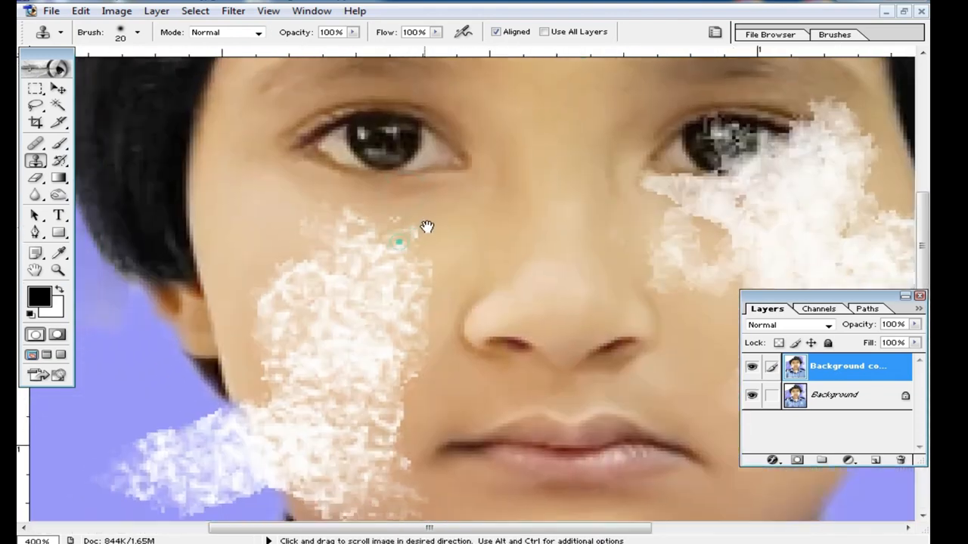
pyautogui.moveTo(310, 220); pyautogui.dragTo(357, 227)
pyautogui.moveTo(417, 228); pyautogui.dragTo(389, 229)
pyautogui.keyDown('alt'); pyautogui.click(454, 233); pyautogui.keyUp('alt')
pyautogui.keyDown('alt'); pyautogui.click(464, 250); pyautogui.keyUp('alt')
pyautogui.moveTo(426, 262); pyautogui.dragTo(375, 251)
pyautogui.keyDown('alt'); pyautogui.click(418, 241); pyautogui.keyUp('alt')
pyautogui.click(391, 278)
pyautogui.keyDown('alt'); pyautogui.click(440, 273); pyautogui.keyUp('alt')
pyautogui.click(422, 287)
pyautogui.keyDown('alt'); pyautogui.click(327, 248); pyautogui.keyUp('alt')
pyautogui.click(352, 264)
# Lower the Clone Stamp opacity to 41% and dab clean skin onto the upper left edge of the cheek patch.
pyautogui.click(352, 33)
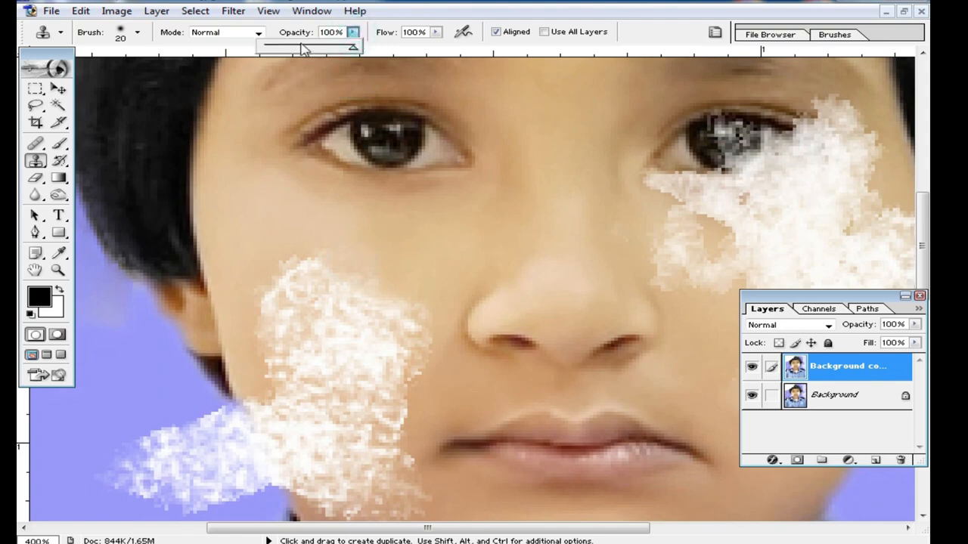
pyautogui.keyDown('alt'); pyautogui.click(294, 225); pyautogui.keyUp('alt')
pyautogui.click(310, 274)
# Try cloning skin from the outer cheek over the patch's left edge, and undo the last two strokes.
pyautogui.keyDown('alt'); pyautogui.click(266, 199); pyautogui.keyUp('alt')
pyautogui.click(280, 293)
pyautogui.keyDown('alt'); pyautogui.click(283, 251); pyautogui.keyUp('alt')
pyautogui.click(311, 302)
pyautogui.hotkey('ctrl', 'alt', 'z')
pyautogui.hotkey('ctrl', 'alt', 'z')
# Clone nearby skin at 41% opacity over the upper right and centre of the white cheek patch.
pyautogui.keyDown('alt'); pyautogui.click(407, 242); pyautogui.keyUp('alt')
pyautogui.click(375, 287)
pyautogui.keyDown('alt'); pyautogui.click(411, 285); pyautogui.keyUp('alt')
pyautogui.click(402, 311)
pyautogui.keyDown('alt'); pyautogui.click(409, 269); pyautogui.keyUp('alt')
pyautogui.click(404, 336)
pyautogui.keyDown('alt'); pyautogui.click(394, 257); pyautogui.keyUp('alt')
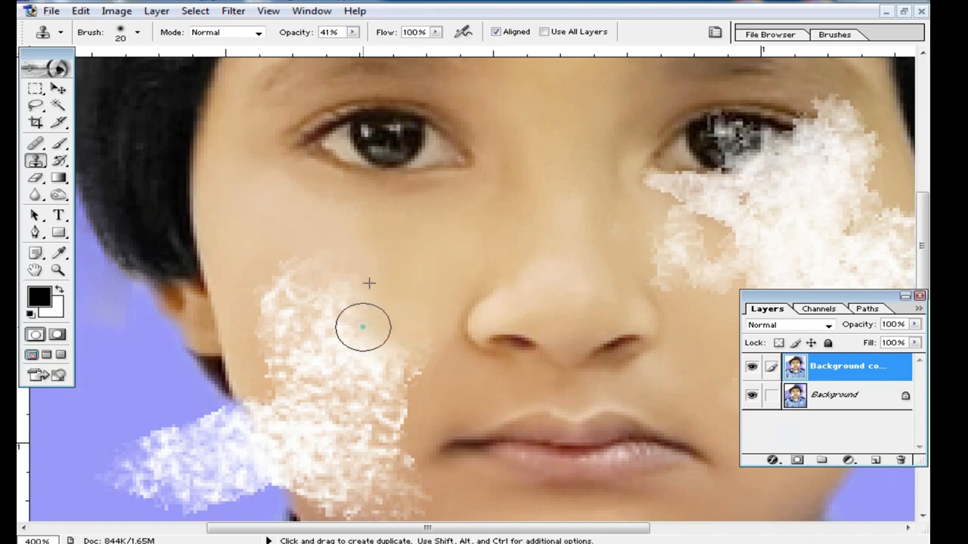
pyautogui.click(363, 326)
pyautogui.keyDown('alt'); pyautogui.click(386, 269); pyautogui.keyUp('alt')
pyautogui.click(340, 318)
pyautogui.keyDown('alt'); pyautogui.click(376, 235); pyautogui.keyUp('alt')
pyautogui.click(321, 279)
pyautogui.keyDown('alt'); pyautogui.click(270, 229); pyautogui.keyUp('alt')
# Cover the left side of the white cheek patch with sampled cheek skin and blend the surrounding area.
pyautogui.click(295, 278)
pyautogui.keyDown('alt'); pyautogui.click(259, 218); pyautogui.keyUp('alt')
pyautogui.click(270, 292)
pyautogui.keyDown('alt'); pyautogui.click(272, 221); pyautogui.keyUp('alt')
pyautogui.click(281, 307)
pyautogui.keyDown('alt'); pyautogui.click(387, 270); pyautogui.keyUp('alt')
pyautogui.click(294, 310)
pyautogui.keyDown('alt'); pyautogui.click(389, 285); pyautogui.keyUp('alt')
pyautogui.click(328, 232)
pyautogui.keyDown('alt'); pyautogui.click(378, 273); pyautogui.keyUp('alt')
pyautogui.click(343, 214)
pyautogui.keyDown('alt'); pyautogui.click(315, 196); pyautogui.keyUp('alt')
pyautogui.click(279, 184)
pyautogui.keyDown('alt'); pyautogui.click(323, 259); pyautogui.keyUp('alt')
pyautogui.click(291, 301)
pyautogui.click(283, 323)
# Clone clean cheek skin over the middle of the patch and its leftover specks, down to the level of the mouth.
pyautogui.moveTo(390, 293); pyautogui.dragTo(388, 218)
pyautogui.keyDown('alt'); pyautogui.click(380, 203); pyautogui.keyUp('alt')
pyautogui.moveTo(381, 261)
pyautogui.mouseDown()
pyautogui.moveTo(415, 270)
pyautogui.moveTo(390, 301)
pyautogui.moveTo(380, 344)
pyautogui.mouseUp()
pyautogui.keyDown('alt'); pyautogui.click(386, 223); pyautogui.keyUp('alt')
pyautogui.keyDown('alt'); pyautogui.click(356, 208); pyautogui.keyUp('alt')
pyautogui.moveTo(342, 296)
pyautogui.mouseDown()
pyautogui.moveTo(353, 328)
pyautogui.moveTo(330, 278)
pyautogui.mouseUp()
pyautogui.keyDown('alt'); pyautogui.click(347, 218); pyautogui.keyUp('alt')
pyautogui.click(337, 306)
pyautogui.keyDown('alt'); pyautogui.click(326, 210); pyautogui.keyUp('alt')
pyautogui.moveTo(315, 320); pyautogui.dragTo(313, 298)
pyautogui.keyDown('alt'); pyautogui.click(279, 197); pyautogui.keyUp('alt')
pyautogui.moveTo(278, 267); pyautogui.dragTo(283, 305)
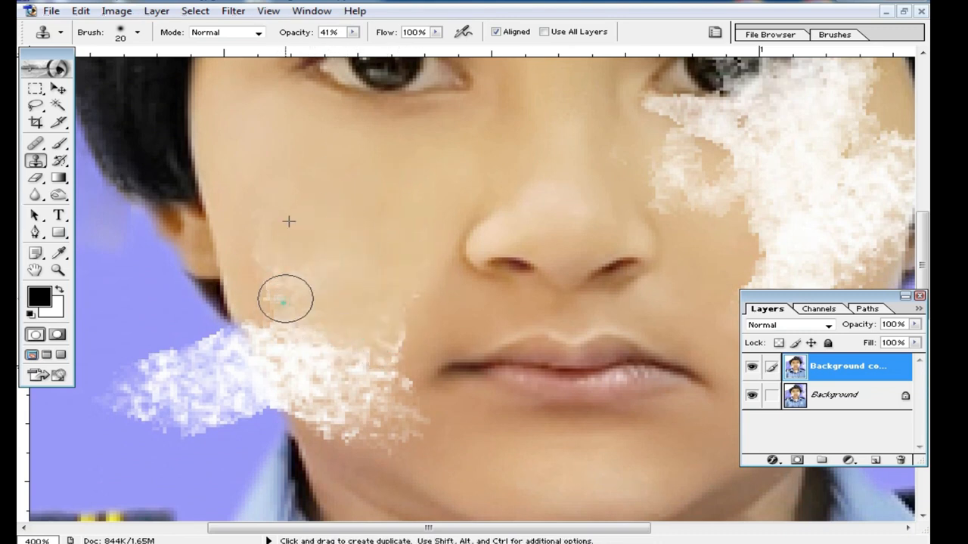
pyautogui.moveTo(384, 266); pyautogui.dragTo(388, 352)
pyautogui.keyDown('alt'); pyautogui.click(296, 235); pyautogui.keyUp('alt')
pyautogui.click(283, 287)
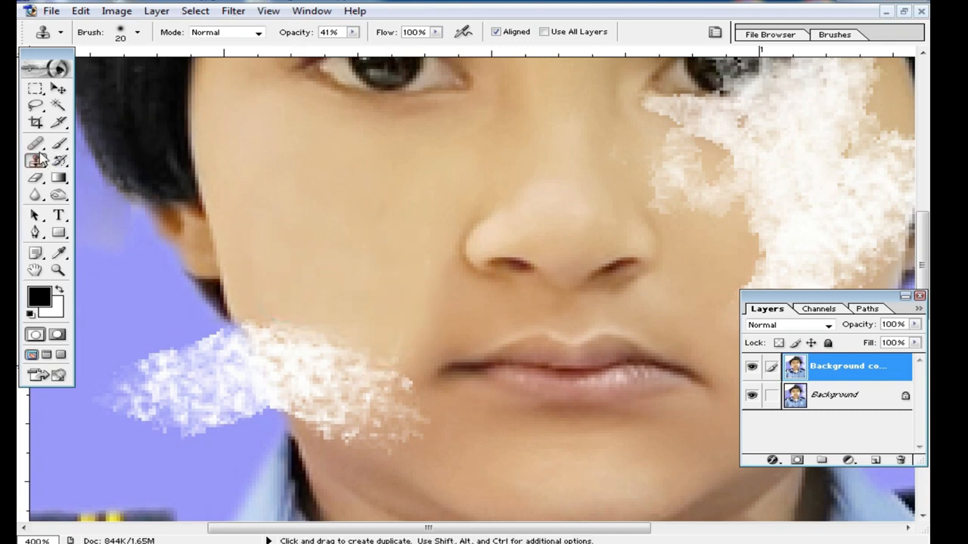
# Replace the white area beside the left mouth corner with clean cheek skin using the Patch tool, and deselect.
pyautogui.click(36, 147)
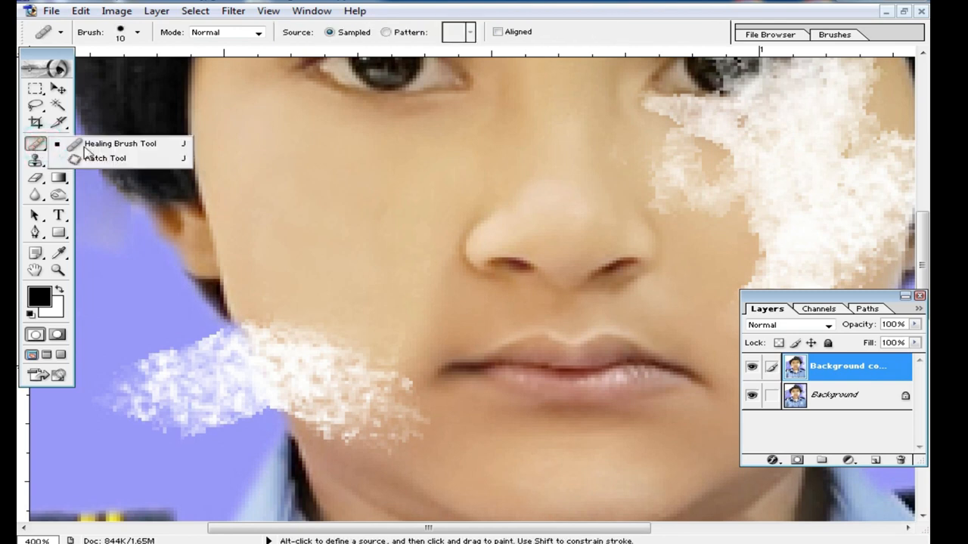
pyautogui.click(106, 158)
pyautogui.moveTo(355, 340)
pyautogui.mouseDown()
pyautogui.moveTo(399, 398)
pyautogui.moveTo(340, 308)
pyautogui.mouseUp()
pyautogui.moveTo(376, 380); pyautogui.dragTo(385, 292)
pyautogui.hotkey('ctrl', 'd')
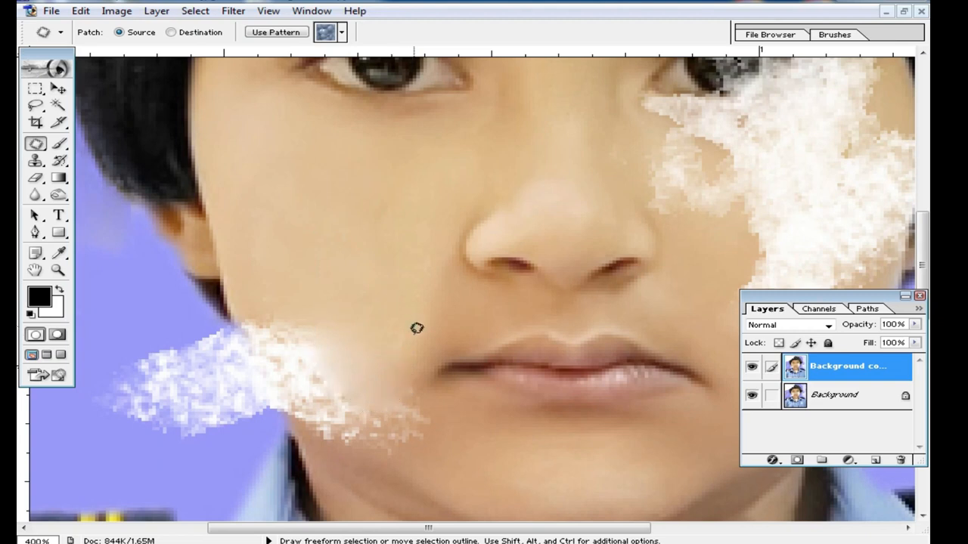
# Patch more of the remaining white area below the left mouth corner with clean cheek skin.
pyautogui.click(417, 321)
pyautogui.click(473, 214)
pyautogui.moveTo(381, 389)
pyautogui.mouseDown()
pyautogui.moveTo(363, 436)
pyautogui.moveTo(372, 393)
pyautogui.mouseUp()
pyautogui.moveTo(411, 409); pyautogui.dragTo(390, 287)
pyautogui.click(410, 245)
pyautogui.moveTo(373, 357); pyautogui.dragTo(378, 274)
# Set the Healing Brush mode to Replace and paint sampled skin over the white area along the left jaw.
pyautogui.moveTo(37, 145); pyautogui.dragTo(87, 141)
pyautogui.click(249, 32)
pyautogui.click(233, 53)
pyautogui.keyDown('alt'); pyautogui.click(209, 319); pyautogui.keyUp('alt')
pyautogui.moveTo(211, 347)
pyautogui.mouseDown()
pyautogui.moveTo(231, 370)
pyautogui.moveTo(239, 352)
pyautogui.moveTo(259, 402)
pyautogui.moveTo(243, 391)
pyautogui.moveTo(266, 423)
pyautogui.moveTo(267, 384)
pyautogui.moveTo(264, 396)
pyautogui.moveTo(296, 424)
pyautogui.mouseUp()
pyautogui.keyDown('alt'); pyautogui.click(238, 309); pyautogui.keyUp('alt')
pyautogui.keyDown('alt'); pyautogui.click(277, 330); pyautogui.keyUp('alt')
pyautogui.click(287, 372)
pyautogui.keyDown('alt'); pyautogui.click(262, 304); pyautogui.keyUp('alt')
pyautogui.keyDown('alt'); pyautogui.click(275, 338); pyautogui.keyUp('alt')
pyautogui.moveTo(292, 382); pyautogui.dragTo(289, 432)
# Paint the rest of the lower left jaw area with nearby sampled skin using the Healing Brush.
pyautogui.keyDown('alt'); pyautogui.click(297, 360); pyautogui.keyUp('alt')
pyautogui.moveTo(267, 385)
pyautogui.mouseDown()
pyautogui.moveTo(201, 335)
pyautogui.moveTo(226, 407)
pyautogui.mouseUp()
pyautogui.keyDown('alt'); pyautogui.click(252, 389); pyautogui.keyUp('alt')
pyautogui.click(272, 446)
pyautogui.keyDown('alt'); pyautogui.click(315, 444); pyautogui.keyUp('alt')
pyautogui.click(294, 443)
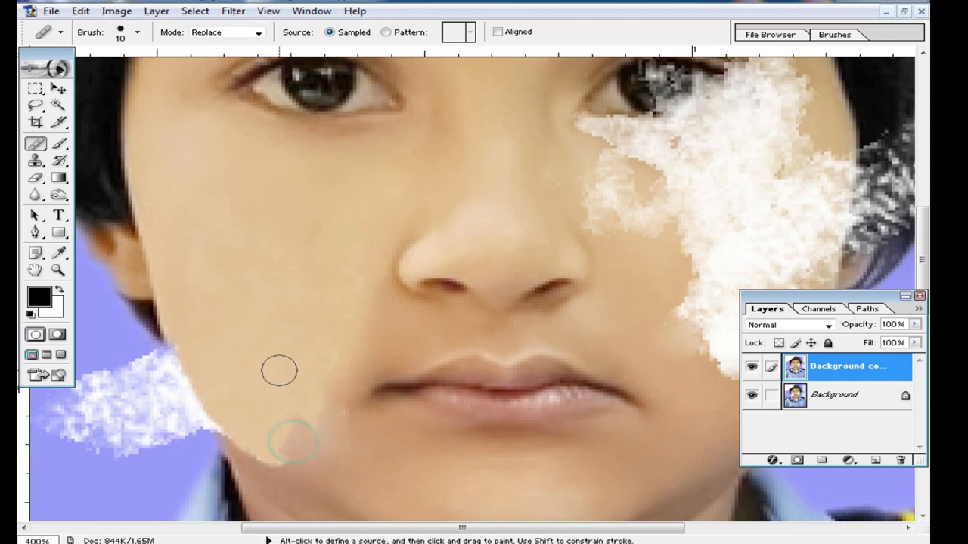
# Set the Healing Brush mode back to Normal and blend the hard-edged skin tones below the left mouth corner.
pyautogui.keyDown('ctrl'); pyautogui.click(290, 420); pyautogui.keyUp('ctrl')
pyautogui.moveTo(526, 323); pyautogui.dragTo(447, 308)
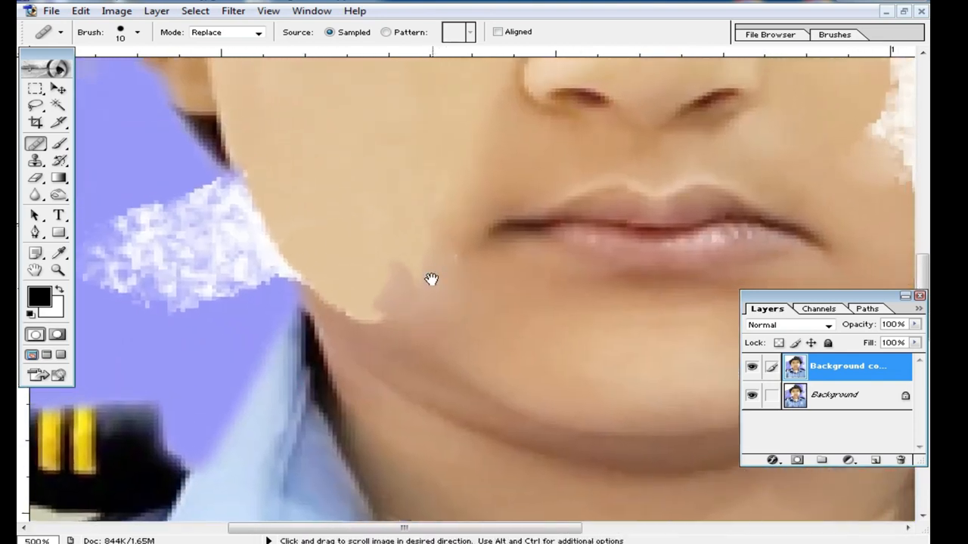
pyautogui.click(251, 33)
pyautogui.click(203, 43)
pyautogui.keyDown('alt'); pyautogui.click(335, 248); pyautogui.keyUp('alt')
pyautogui.click(368, 329)
pyautogui.click(379, 272)
pyautogui.keyDown('alt'); pyautogui.click(384, 219); pyautogui.keyUp('alt')
pyautogui.click(354, 314)
pyautogui.click(392, 246)
pyautogui.moveTo(356, 309); pyautogui.dragTo(341, 346)
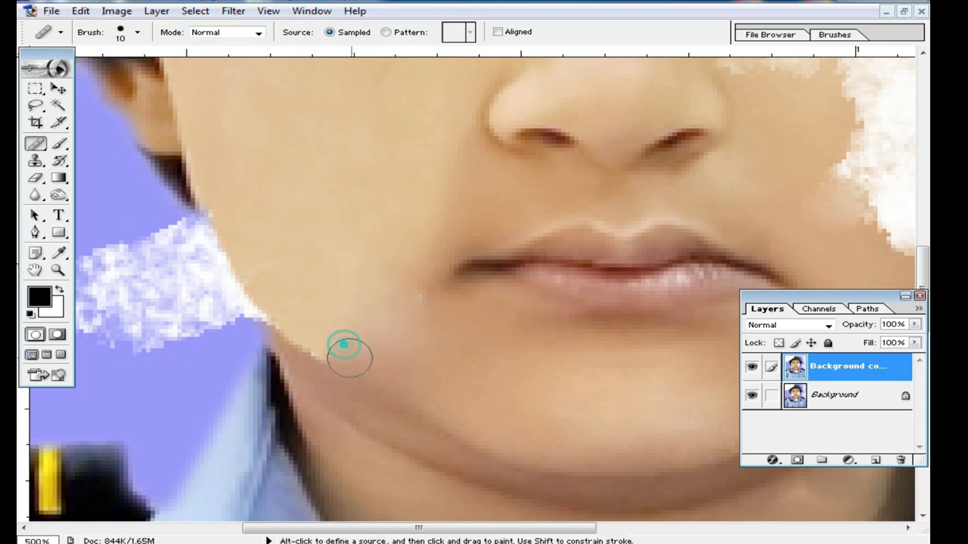
# Reduce the Healing Brush diameter to 9 px and heal along the left jaw edge with nearby skin.
pyautogui.rightClick(241, 211)
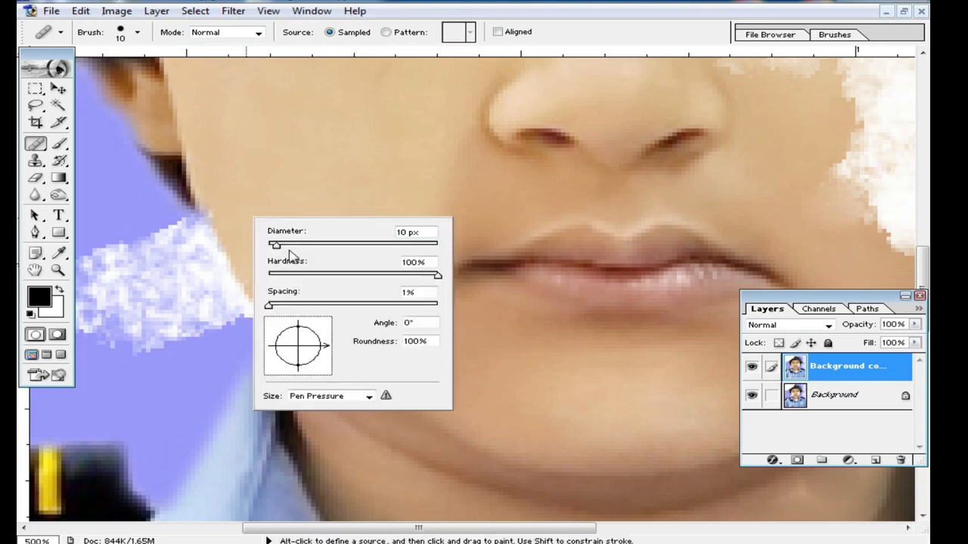
pyautogui.keyDown('alt'); pyautogui.click(251, 214); pyautogui.keyUp('alt')
pyautogui.moveTo(224, 238); pyautogui.dragTo(274, 316)
pyautogui.keyDown('alt'); pyautogui.click(286, 313); pyautogui.keyUp('alt')
pyautogui.moveTo(289, 331)
pyautogui.mouseDown()
pyautogui.moveTo(320, 348)
pyautogui.moveTo(308, 332)
pyautogui.moveTo(299, 340)
pyautogui.moveTo(337, 325)
pyautogui.mouseUp()
pyautogui.keyDown('alt'); pyautogui.click(324, 313); pyautogui.keyUp('alt')
pyautogui.keyDown('alt'); pyautogui.click(311, 304); pyautogui.keyUp('alt')
pyautogui.keyDown('alt'); pyautogui.click(295, 310); pyautogui.keyUp('alt')
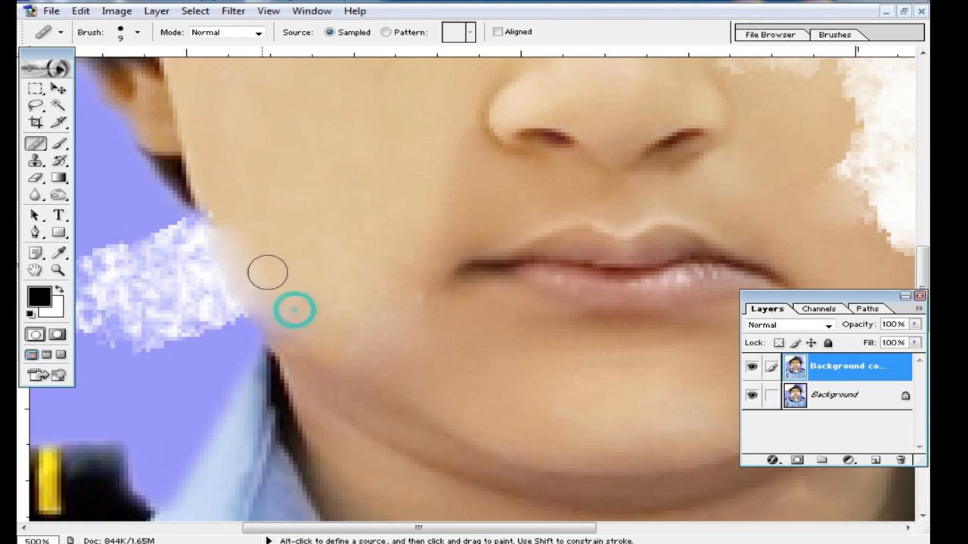
# Reduce the Clone Stamp diameter to 11 px and clone nearby skin along the left jaw edge at 41% opacity.
pyautogui.click(38, 161)
pyautogui.rightClick(280, 233)
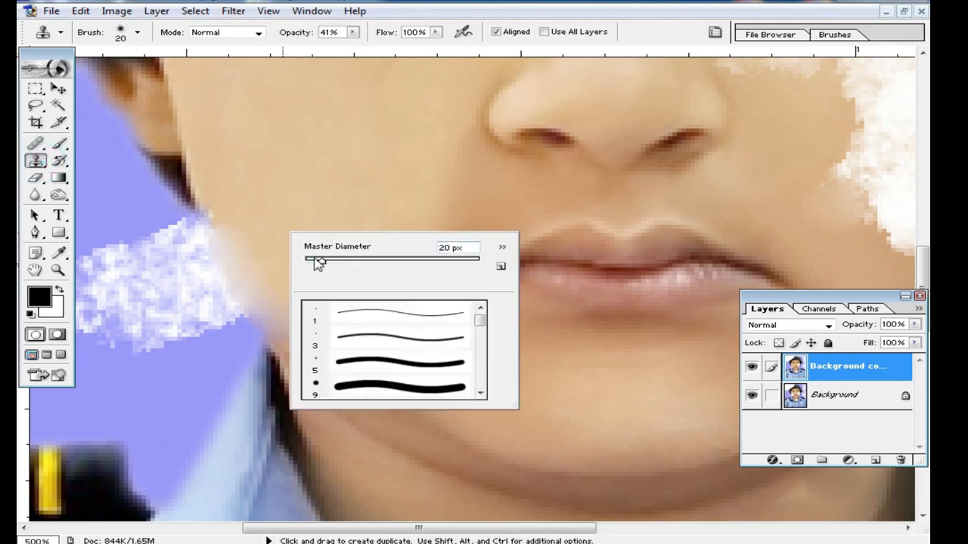
pyautogui.click(254, 180)
pyautogui.keyDown('alt'); pyautogui.click(231, 201); pyautogui.keyUp('alt')
pyautogui.moveTo(213, 236); pyautogui.dragTo(248, 258)
pyautogui.keyDown('alt'); pyautogui.click(238, 220); pyautogui.keyUp('alt')
pyautogui.keyDown('alt'); pyautogui.click(254, 248); pyautogui.keyUp('alt')
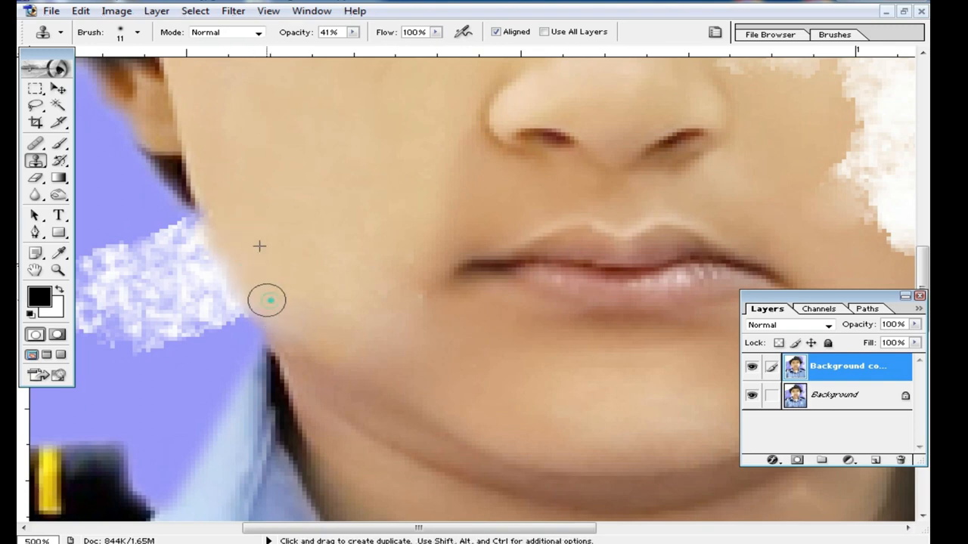
# Clone neighbouring skin over the pale area of the lower left jaw at 41% opacity.
pyautogui.moveTo(282, 308); pyautogui.dragTo(295, 311)
pyautogui.keyDown('alt'); pyautogui.click(280, 240); pyautogui.keyUp('alt')
pyautogui.moveTo(363, 328); pyautogui.dragTo(347, 343)
pyautogui.keyDown('alt'); pyautogui.click(312, 286); pyautogui.keyUp('alt')
pyautogui.click(313, 337)
pyautogui.keyDown('alt'); pyautogui.click(312, 293); pyautogui.keyUp('alt')
pyautogui.keyDown('alt'); pyautogui.click(313, 292); pyautogui.keyUp('alt')
pyautogui.click(303, 320)
# Raise the Clone Stamp opacity to 100% and clone blue background over the upper part of the white patch beside the left jaw.
pyautogui.keyDown('alt'); pyautogui.click(188, 365); pyautogui.keyUp('alt')
pyautogui.click(222, 302)
pyautogui.press('space')
pyautogui.moveTo(355, 34); pyautogui.dragTo(413, 65)
pyautogui.press('space')
pyautogui.moveTo(288, 285); pyautogui.dragTo(413, 259)
pyautogui.keyDown('alt'); pyautogui.click(211, 170); pyautogui.keyUp('alt')
pyautogui.moveTo(195, 250)
pyautogui.mouseDown()
pyautogui.moveTo(188, 264)
pyautogui.moveTo(205, 214)
pyautogui.moveTo(207, 232)
pyautogui.mouseUp()
pyautogui.moveTo(268, 221)
pyautogui.mouseDown()
pyautogui.moveTo(266, 192)
pyautogui.moveTo(292, 194)
pyautogui.moveTo(311, 219)
pyautogui.moveTo(311, 239)
pyautogui.mouseUp()
pyautogui.keyDown('alt'); pyautogui.click(229, 177); pyautogui.keyUp('alt')
pyautogui.click(265, 198)
pyautogui.click(265, 179)
# Clone blue background over the white speckles directly along the left jaw edge and the lower part of that patch.
pyautogui.keyDown('alt'); pyautogui.click(221, 153); pyautogui.keyUp('alt')
pyautogui.keyDown('alt'); pyautogui.click(237, 177); pyautogui.keyUp('alt')
pyautogui.keyDown('alt'); pyautogui.click(247, 184); pyautogui.keyUp('alt')
pyautogui.moveTo(299, 197)
pyautogui.mouseDown()
pyautogui.moveTo(322, 236)
pyautogui.moveTo(297, 214)
pyautogui.moveTo(337, 265)
pyautogui.moveTo(308, 356)
pyautogui.moveTo(343, 305)
pyautogui.moveTo(346, 271)
pyautogui.moveTo(343, 307)
pyautogui.mouseUp()
pyautogui.keyDown('alt'); pyautogui.click(309, 357); pyautogui.keyUp('alt')
pyautogui.click(333, 266)
pyautogui.keyDown('alt'); pyautogui.click(272, 188); pyautogui.keyUp('alt')
pyautogui.moveTo(295, 255); pyautogui.dragTo(307, 294)
pyautogui.keyDown('alt'); pyautogui.click(217, 204); pyautogui.keyUp('alt')
pyautogui.moveTo(303, 305)
pyautogui.mouseDown()
pyautogui.moveTo(272, 261)
pyautogui.moveTo(199, 287)
pyautogui.moveTo(261, 316)
pyautogui.mouseUp()
# Clone clean blue over the remaining white traces and uneven spots in the background between the left jaw and the shoulder.
pyautogui.keyDown('alt'); pyautogui.click(237, 195); pyautogui.keyUp('alt')
pyautogui.keyDown('alt'); pyautogui.click(250, 202); pyautogui.keyUp('alt')
pyautogui.click(256, 239)
pyautogui.keyDown('alt'); pyautogui.click(177, 266); pyautogui.keyUp('alt')
pyautogui.moveTo(150, 282); pyautogui.dragTo(186, 252)
pyautogui.keyDown('alt'); pyautogui.click(250, 274); pyautogui.keyUp('alt')
pyautogui.moveTo(263, 233)
pyautogui.mouseDown()
pyautogui.moveTo(268, 272)
pyautogui.moveTo(319, 263)
pyautogui.mouseUp()
pyautogui.keyDown('alt'); pyautogui.click(263, 330); pyautogui.keyUp('alt')
pyautogui.keyDown('alt'); pyautogui.click(323, 333); pyautogui.keyUp('alt')
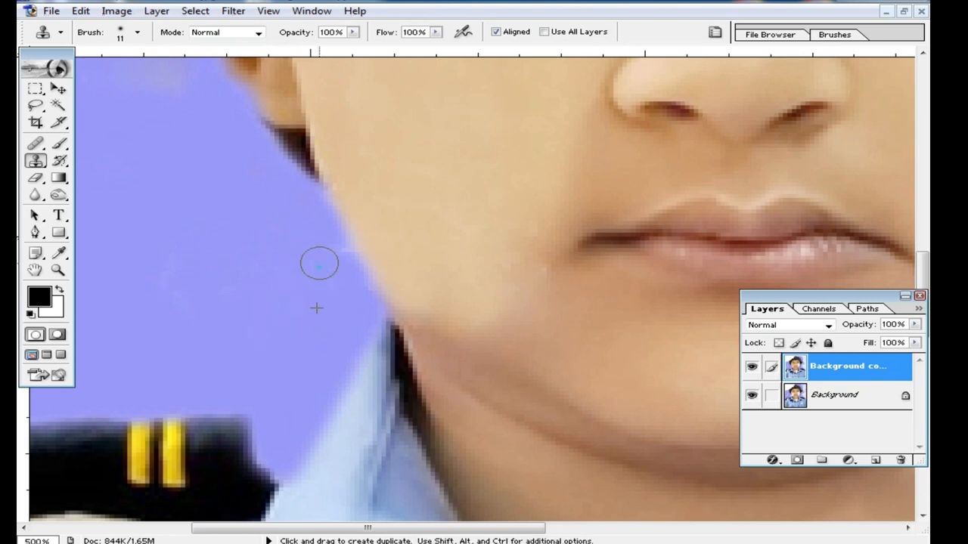
pyautogui.keyDown('alt'); pyautogui.click(305, 244); pyautogui.keyUp('alt')
pyautogui.click(304, 205)
pyautogui.keyDown('alt'); pyautogui.click(270, 237); pyautogui.keyUp('alt')
pyautogui.moveTo(223, 300); pyautogui.dragTo(206, 290)
# Set up a 25 px Brush with sampled skin colour, undo the full-strength test stroke and lower the opacity to 25%.
pyautogui.keyDown('alt'); pyautogui.click(395, 270); pyautogui.keyUp('alt')
pyautogui.moveTo(479, 300); pyautogui.dragTo(325, 299)
pyautogui.moveTo(411, 328); pyautogui.dragTo(317, 330)
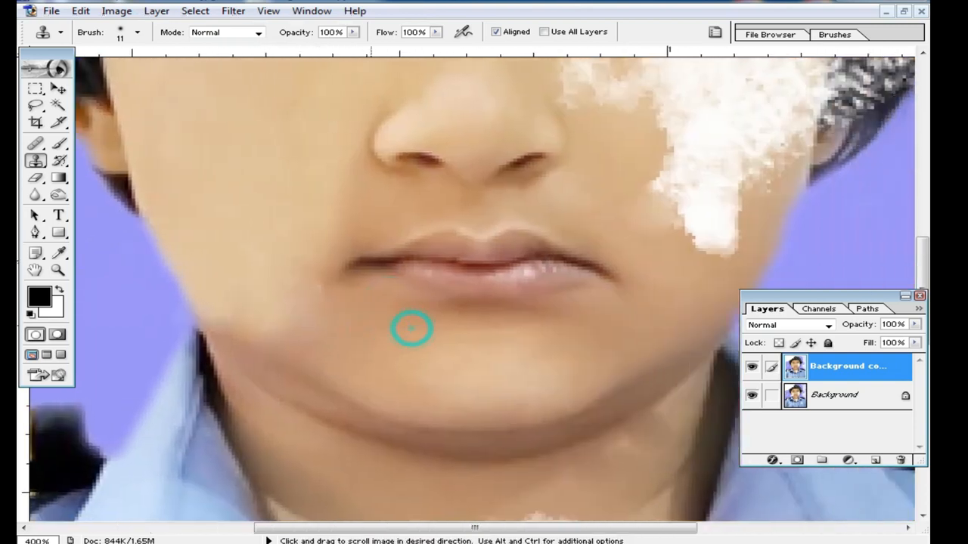
pyautogui.click(59, 144)
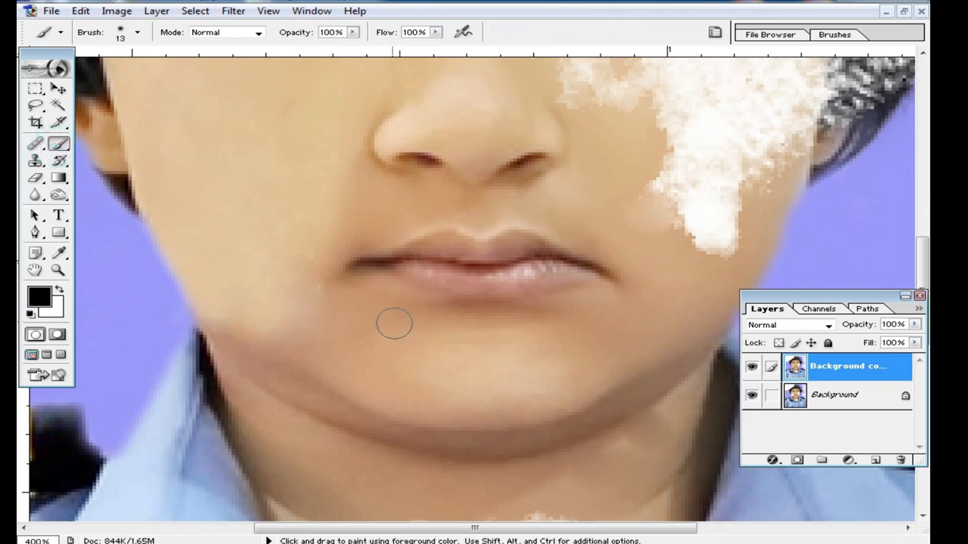
pyautogui.rightClick(60, 141)
pyautogui.rightClick(438, 350)
pyautogui.moveTo(474, 381); pyautogui.dragTo(481, 382)
pyautogui.keyDown('alt'); pyautogui.click(345, 331); pyautogui.keyUp('alt')
pyautogui.moveTo(319, 315); pyautogui.dragTo(280, 280)
pyautogui.hotkey('ctrl', 'z')
pyautogui.click(353, 32)
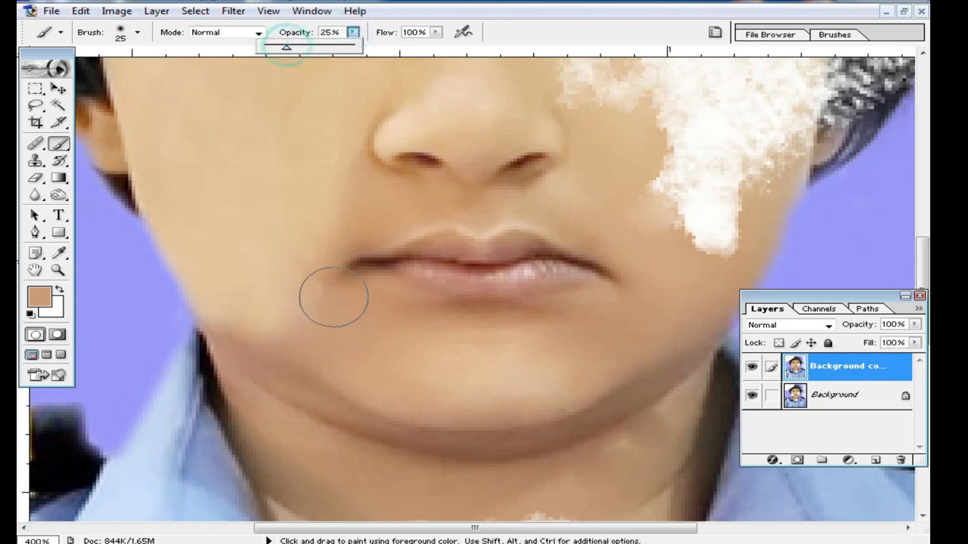
# Paint sampled skin tones over the left jaw, chin and lower cheek at 25% opacity to even out the colour.
pyautogui.keyDown('alt'); pyautogui.click(282, 293); pyautogui.keyUp('alt')
pyautogui.moveTo(302, 328); pyautogui.dragTo(232, 239)
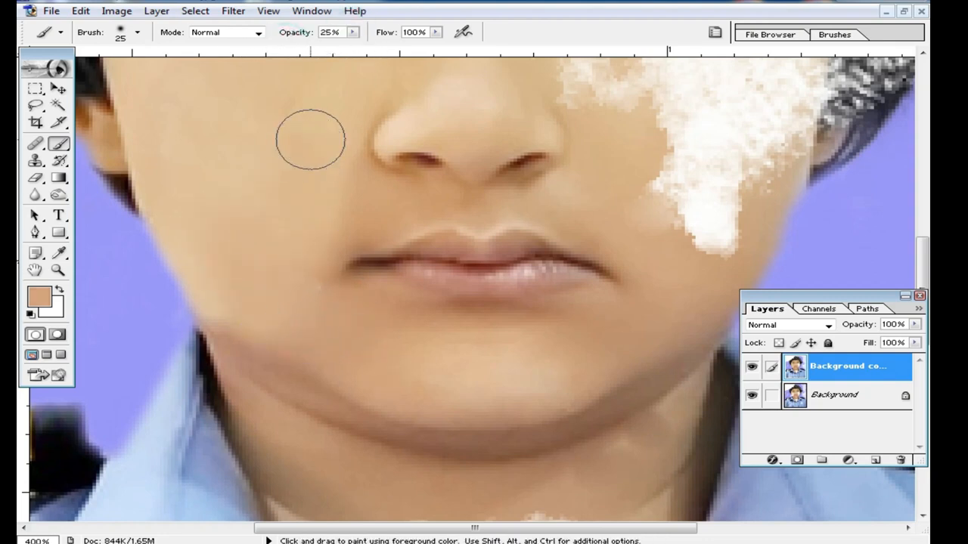
pyautogui.moveTo(226, 298); pyautogui.dragTo(336, 415)
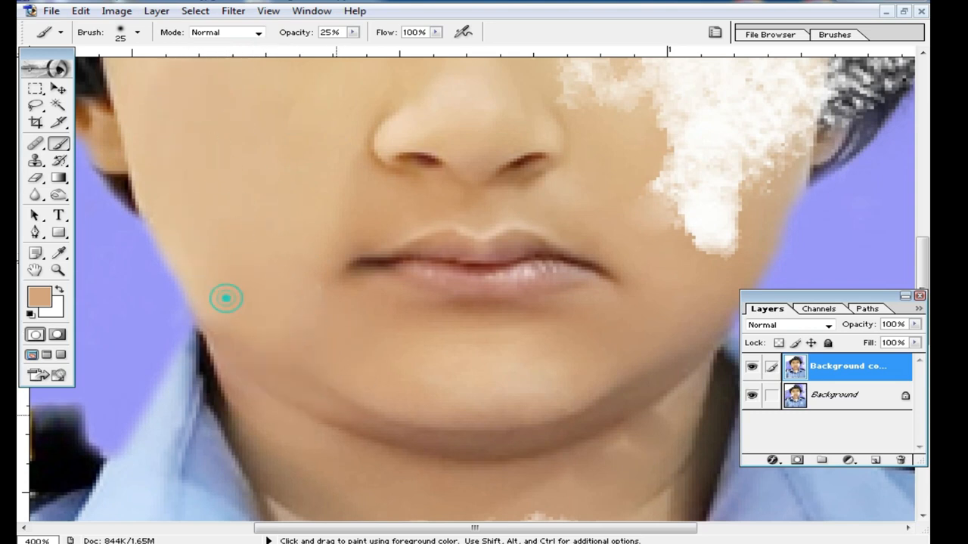
pyautogui.click(309, 296)
pyautogui.moveTo(284, 213); pyautogui.dragTo(316, 259)
pyautogui.keyDown('alt'); pyautogui.click(272, 278); pyautogui.keyUp('alt')
pyautogui.moveTo(285, 190); pyautogui.dragTo(292, 227)
pyautogui.moveTo(265, 334); pyautogui.dragTo(237, 294)
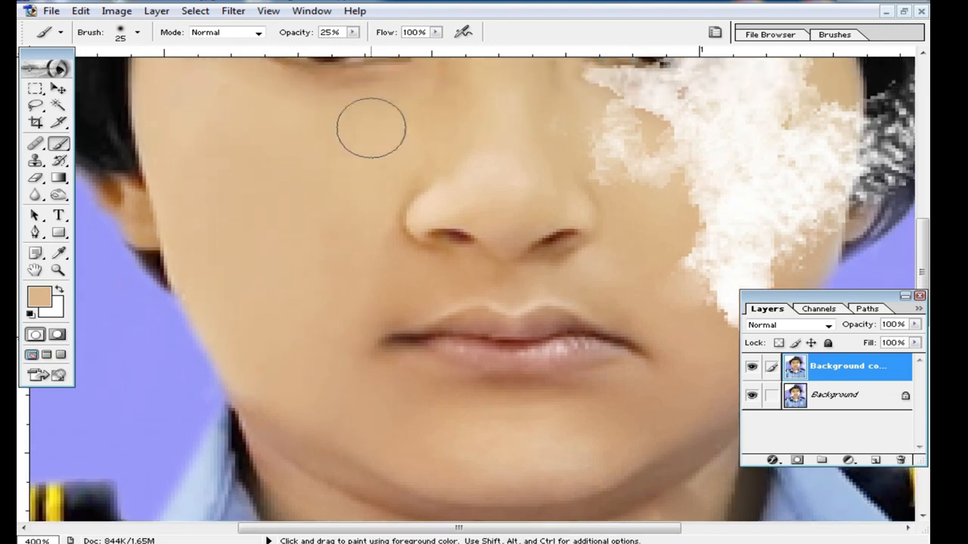
# Blend the skin of the left cheek beside the nose and mouth with the 25% opacity Brush.
pyautogui.moveTo(423, 154); pyautogui.dragTo(311, 258)
pyautogui.moveTo(365, 230)
pyautogui.mouseDown()
pyautogui.moveTo(346, 299)
pyautogui.moveTo(387, 279)
pyautogui.mouseUp()
pyautogui.keyDown('alt'); pyautogui.click(412, 279); pyautogui.keyUp('alt')
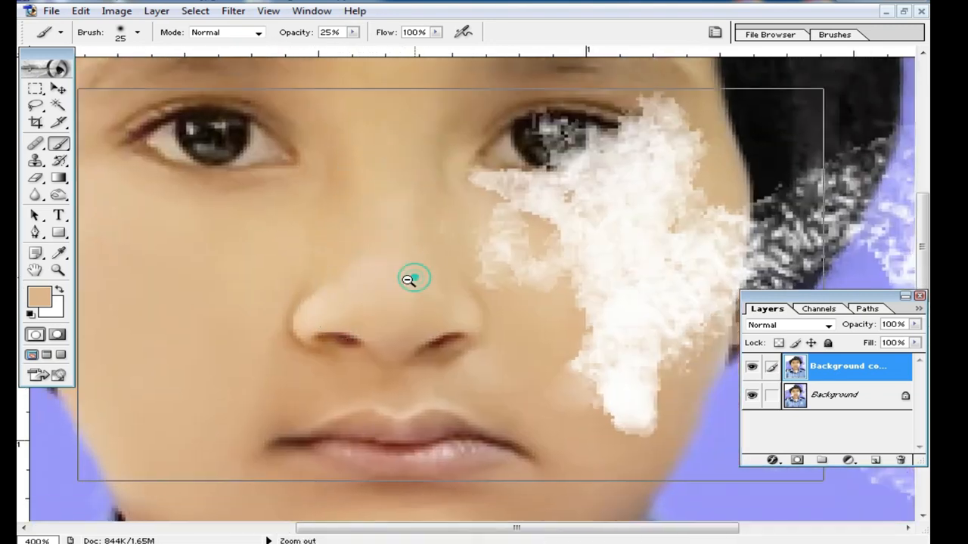
pyautogui.moveTo(287, 363); pyautogui.dragTo(318, 415)
pyautogui.keyDown('alt'); pyautogui.click(380, 294); pyautogui.keyUp('alt')
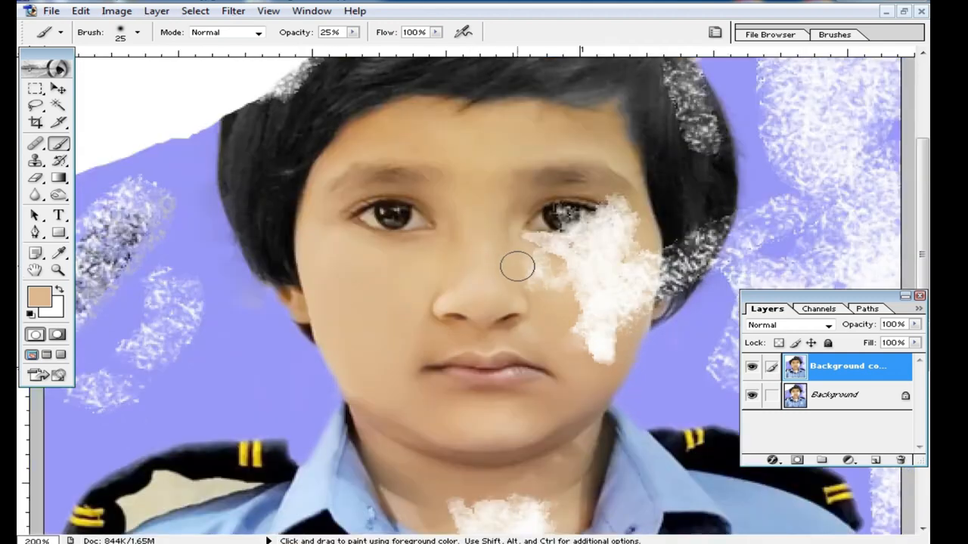
pyautogui.keyDown('alt'); pyautogui.click(345, 274); pyautogui.keyUp('alt')
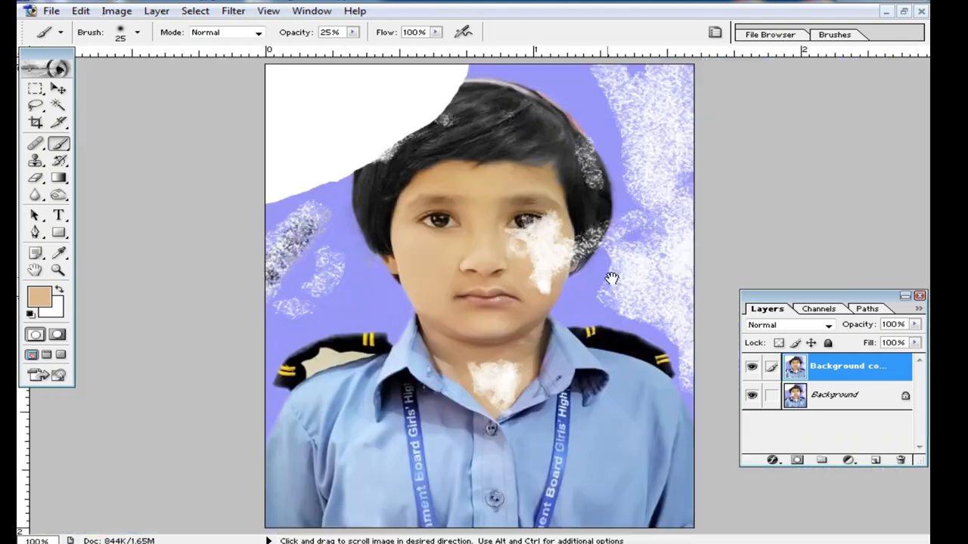
# Clone dark hair over the white speckles in the upper right part of the hair with the 11 px Clone Stamp.
pyautogui.keyDown('ctrl'); pyautogui.click(549, 234); pyautogui.keyUp('ctrl')
pyautogui.click(36, 161)
pyautogui.keyDown('ctrl'); pyautogui.click(671, 252); pyautogui.keyUp('ctrl')
pyautogui.keyDown('ctrl'); pyautogui.click(665, 254); pyautogui.keyUp('ctrl')
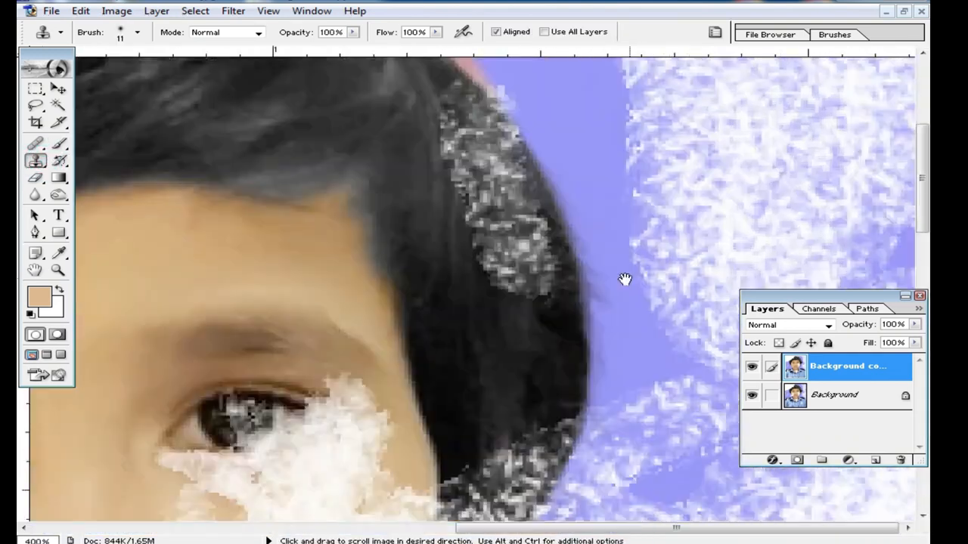
pyautogui.moveTo(625, 280); pyautogui.dragTo(617, 220)
pyautogui.keyDown('alt'); pyautogui.click(500, 279); pyautogui.keyUp('alt')
pyautogui.moveTo(512, 243)
pyautogui.mouseDown()
pyautogui.moveTo(530, 167)
pyautogui.moveTo(512, 257)
pyautogui.mouseUp()
pyautogui.keyDown('alt'); pyautogui.click(519, 294); pyautogui.keyUp('alt')
pyautogui.keyDown('alt'); pyautogui.click(508, 289); pyautogui.keyUp('alt')
pyautogui.keyDown('alt'); pyautogui.click(525, 375); pyautogui.keyUp('alt')
pyautogui.moveTo(507, 318); pyautogui.dragTo(492, 230)
pyautogui.keyDown('alt'); pyautogui.click(508, 338); pyautogui.keyUp('alt')
pyautogui.moveTo(498, 288); pyautogui.dragTo(483, 213)
# Cover the rest of the speckled patch in the upper right hair with dark strands cloned from beside it.
pyautogui.keyDown('alt'); pyautogui.click(504, 341); pyautogui.keyUp('alt')
pyautogui.moveTo(497, 261)
pyautogui.mouseDown()
pyautogui.moveTo(473, 174)
pyautogui.moveTo(490, 229)
pyautogui.moveTo(530, 240)
pyautogui.moveTo(503, 189)
pyautogui.mouseUp()
pyautogui.keyDown('alt'); pyautogui.click(535, 301); pyautogui.keyUp('alt')
pyautogui.keyDown('alt'); pyautogui.click(514, 328); pyautogui.keyUp('alt')
pyautogui.moveTo(522, 280)
pyautogui.mouseDown()
pyautogui.moveTo(533, 233)
pyautogui.moveTo(497, 167)
pyautogui.moveTo(483, 167)
pyautogui.moveTo(503, 231)
pyautogui.moveTo(459, 144)
pyautogui.moveTo(482, 223)
pyautogui.moveTo(508, 193)
pyautogui.moveTo(479, 137)
pyautogui.moveTo(523, 201)
pyautogui.mouseUp()
pyautogui.keyDown('alt'); pyautogui.click(539, 297); pyautogui.keyUp('alt')
pyautogui.keyDown('alt'); pyautogui.click(503, 230); pyautogui.keyUp('alt')
pyautogui.keyDown('alt'); pyautogui.click(482, 224); pyautogui.keyUp('alt')
pyautogui.keyDown('alt'); pyautogui.click(508, 194); pyautogui.keyUp('alt')
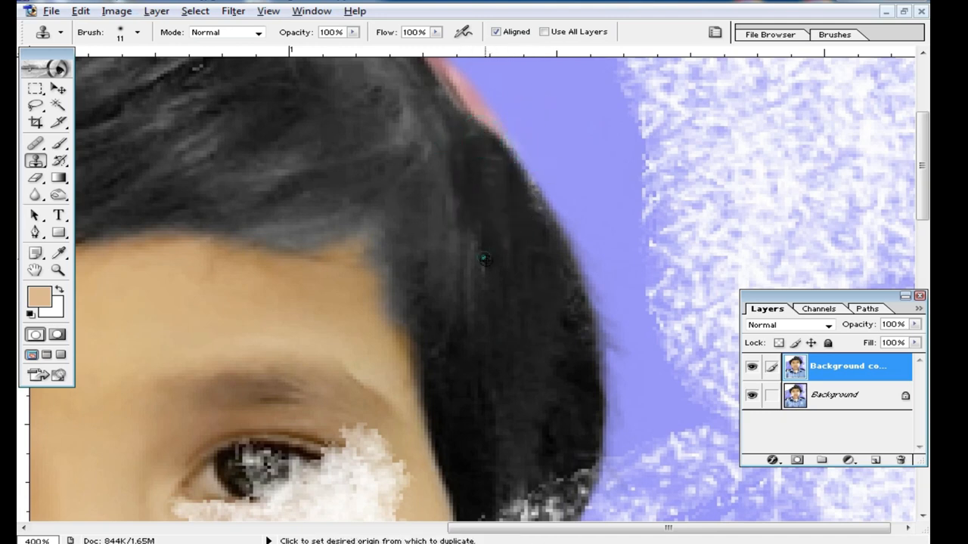
# Clone dark hair over the white speckles along the outer edge of the hair above the right ear.
pyautogui.moveTo(538, 393); pyautogui.dragTo(522, 121)
pyautogui.keyDown('alt'); pyautogui.click(516, 160); pyautogui.keyUp('alt')
pyautogui.moveTo(529, 205); pyautogui.dragTo(516, 257)
pyautogui.moveTo(543, 204)
pyautogui.mouseDown()
pyautogui.moveTo(542, 195)
pyautogui.moveTo(551, 222)
pyautogui.mouseUp()
pyautogui.keyDown('alt'); pyautogui.click(556, 182); pyautogui.keyUp('alt')
pyautogui.moveTo(530, 255); pyautogui.dragTo(519, 267)
pyautogui.moveTo(502, 301); pyautogui.dragTo(484, 333)
pyautogui.keyDown('alt'); pyautogui.click(536, 163); pyautogui.keyUp('alt')
pyautogui.moveTo(513, 254)
pyautogui.mouseDown()
pyautogui.moveTo(478, 338)
pyautogui.moveTo(507, 304)
pyautogui.moveTo(527, 245)
pyautogui.moveTo(501, 200)
pyautogui.moveTo(481, 291)
pyautogui.mouseUp()
# Clone dark hair over the remaining speckles in the lower right hair between the cheek and the ear.
pyautogui.keyDown('alt'); pyautogui.click(521, 147); pyautogui.keyUp('alt')
pyautogui.keyDown('alt'); pyautogui.click(478, 196); pyautogui.keyUp('alt')
pyautogui.moveTo(474, 238)
pyautogui.mouseDown()
pyautogui.moveTo(447, 307)
pyautogui.moveTo(461, 321)
pyautogui.mouseUp()
pyautogui.keyDown('alt'); pyautogui.click(482, 278); pyautogui.keyUp('alt')
pyautogui.keyDown('alt'); pyautogui.click(502, 247); pyautogui.keyUp('alt')
pyautogui.moveTo(484, 305)
pyautogui.mouseDown()
pyautogui.moveTo(465, 347)
pyautogui.moveTo(487, 307)
pyautogui.mouseUp()
pyautogui.keyDown('alt'); pyautogui.click(484, 331); pyautogui.keyUp('alt')
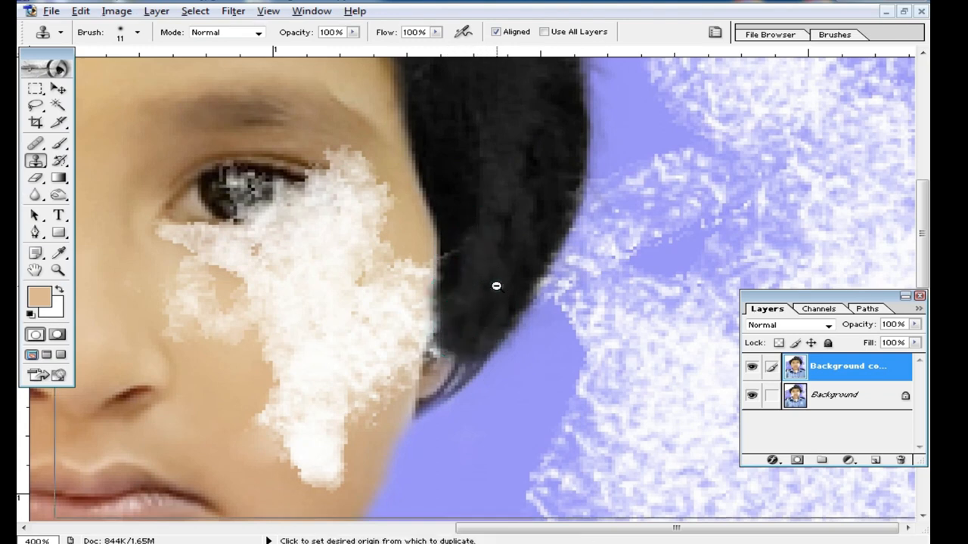
pyautogui.keyDown('ctrl'); pyautogui.keyDown('alt'); pyautogui.click(506, 268); pyautogui.keyUp('alt'); pyautogui.keyUp('ctrl')
pyautogui.keyDown('alt'); pyautogui.click(475, 227); pyautogui.keyUp('alt')
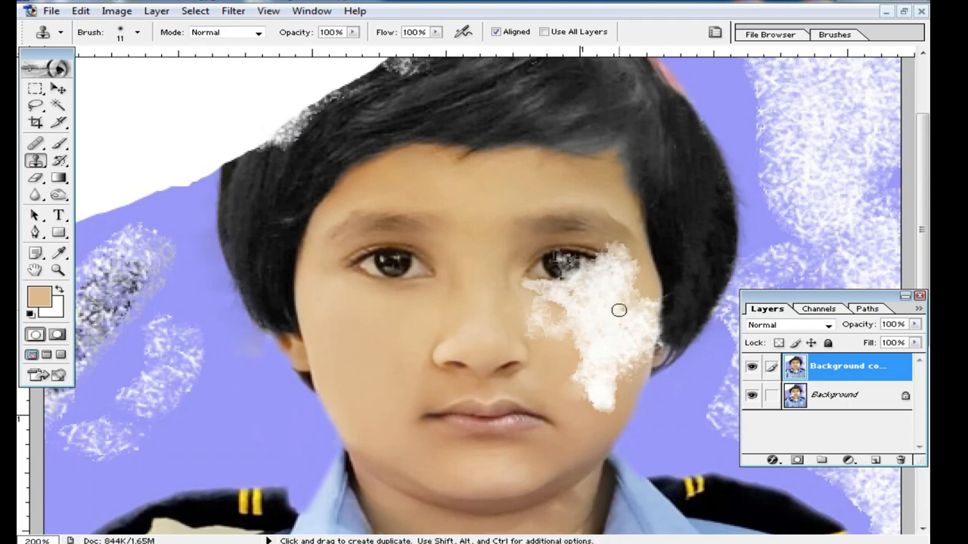
pyautogui.scroll(2, 614, 325)
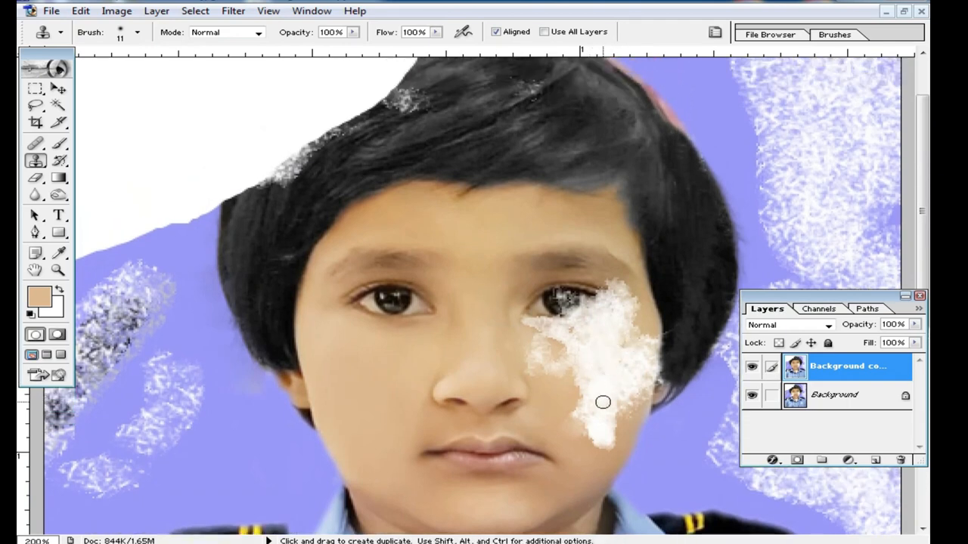
pyautogui.keyDown('ctrl'); pyautogui.keyDown('alt'); pyautogui.click(588, 353); pyautogui.keyUp('alt'); pyautogui.keyUp('ctrl')
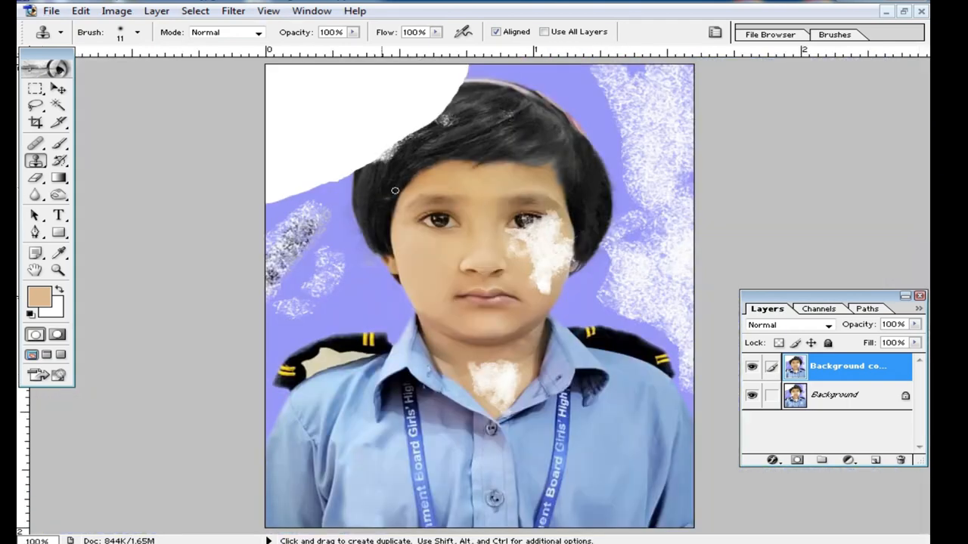
# Outline the undamaged left half of the face with the Lasso and feather the selection by 10 pixels.
pyautogui.click(36, 108)
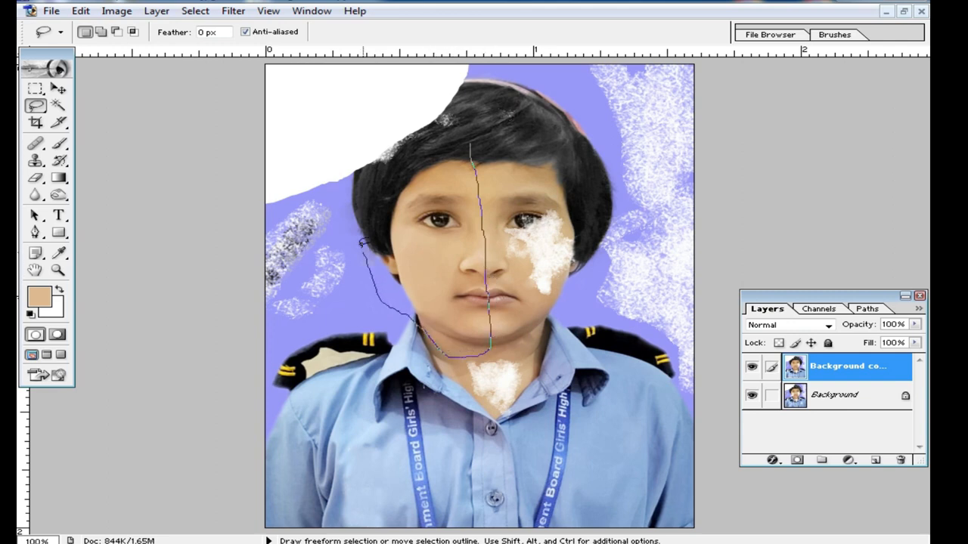
pyautogui.moveTo(434, 138); pyautogui.dragTo(464, 141)
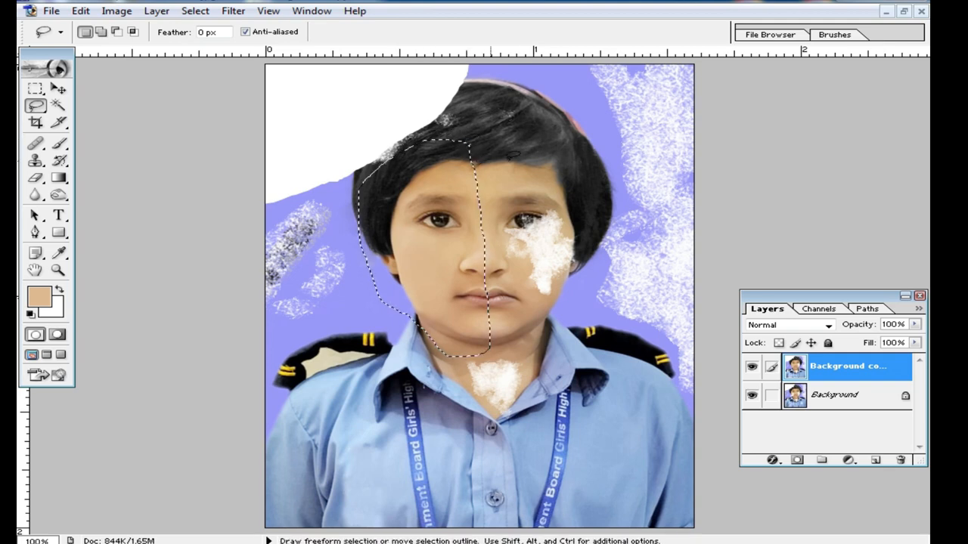
pyautogui.rightClick(414, 176)
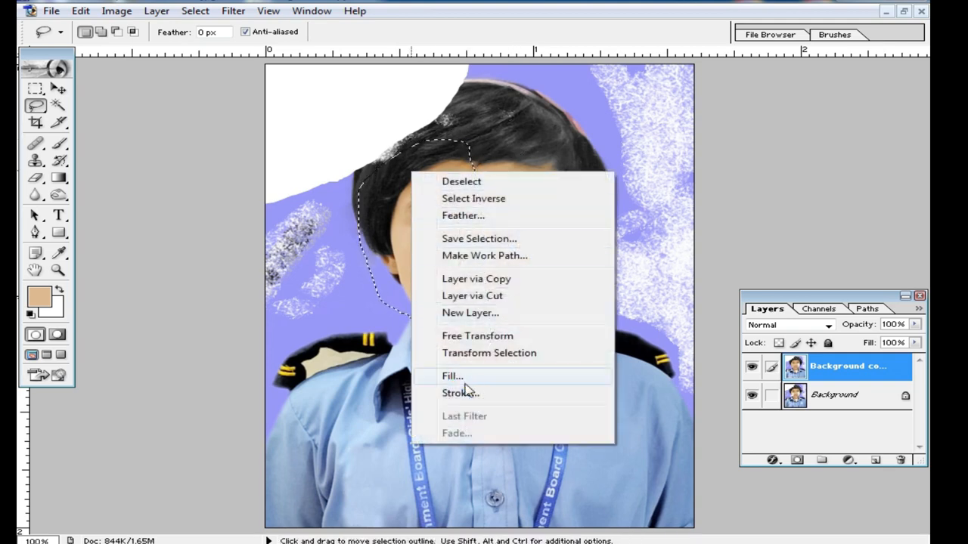
pyautogui.click(484, 217)
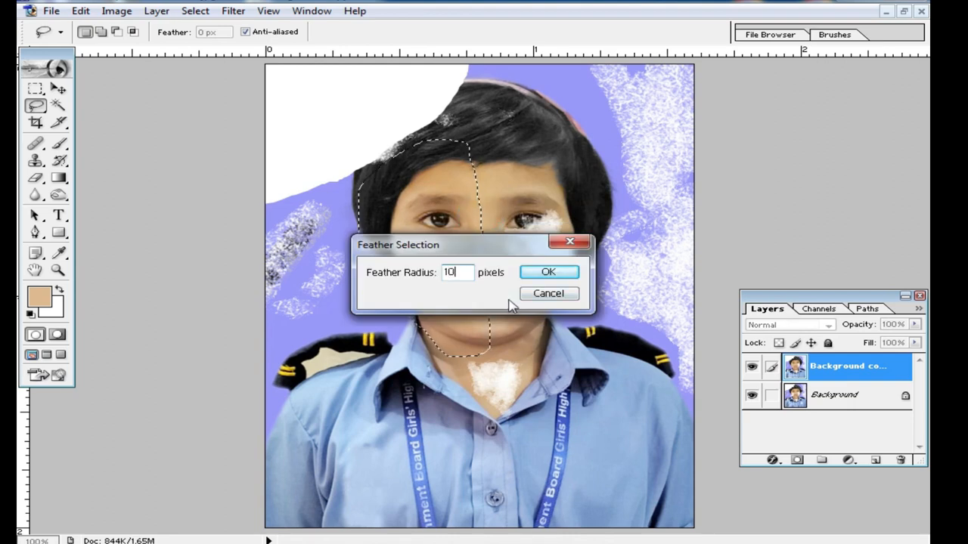
pyautogui.press('Return')
# Copy the selected half of the face to a new layer and flip that copy horizontally.
pyautogui.click(58, 89)
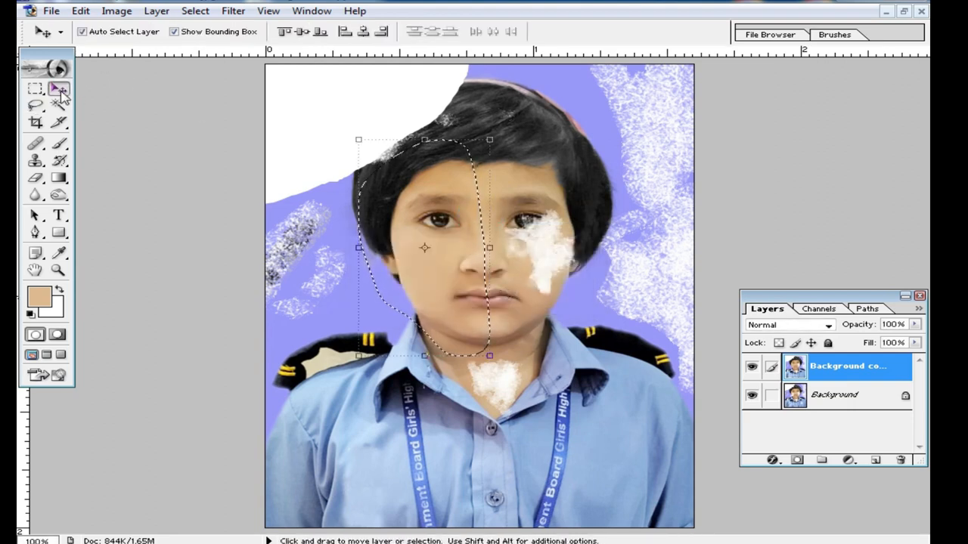
pyautogui.hotkey('ctrl', 'j')
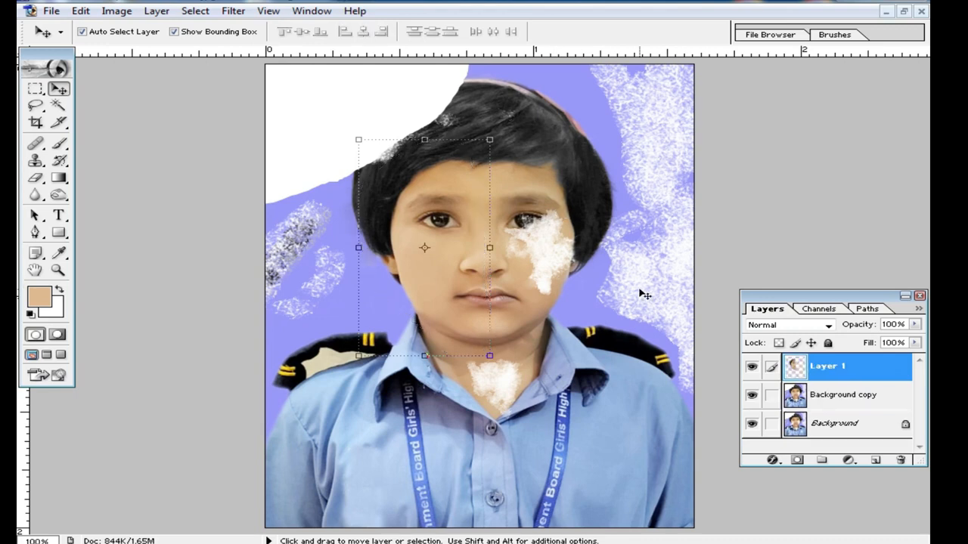
pyautogui.moveTo(441, 205); pyautogui.dragTo(456, 184)
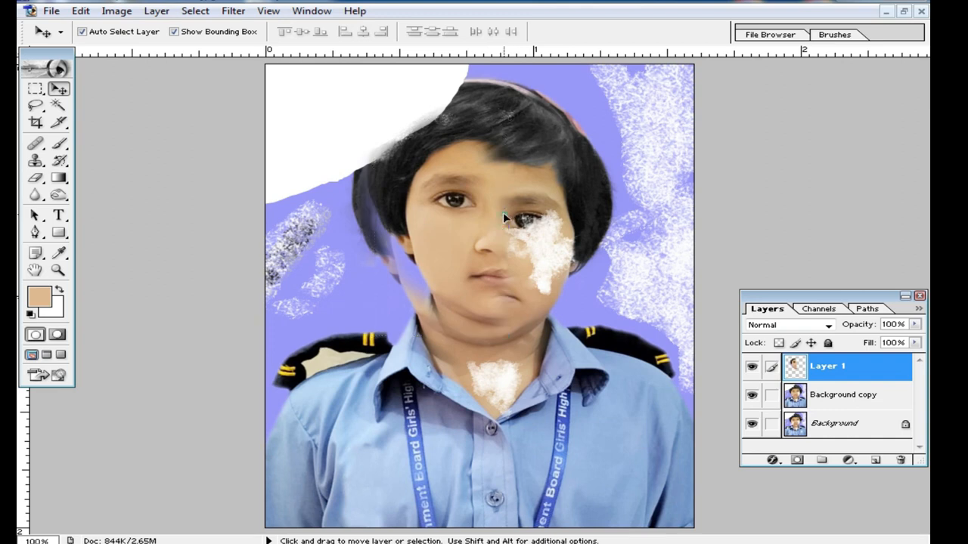
pyautogui.click(510, 215)
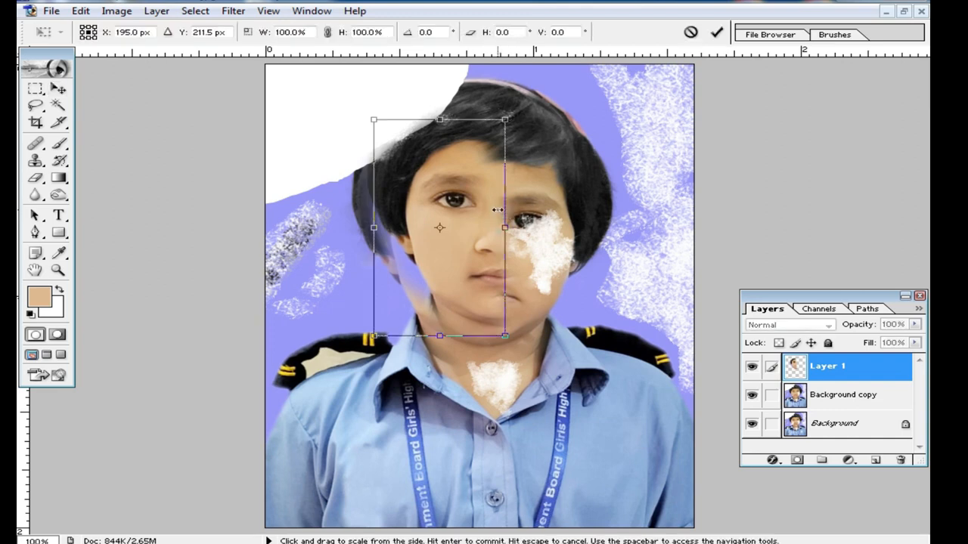
pyautogui.rightClick(498, 209)
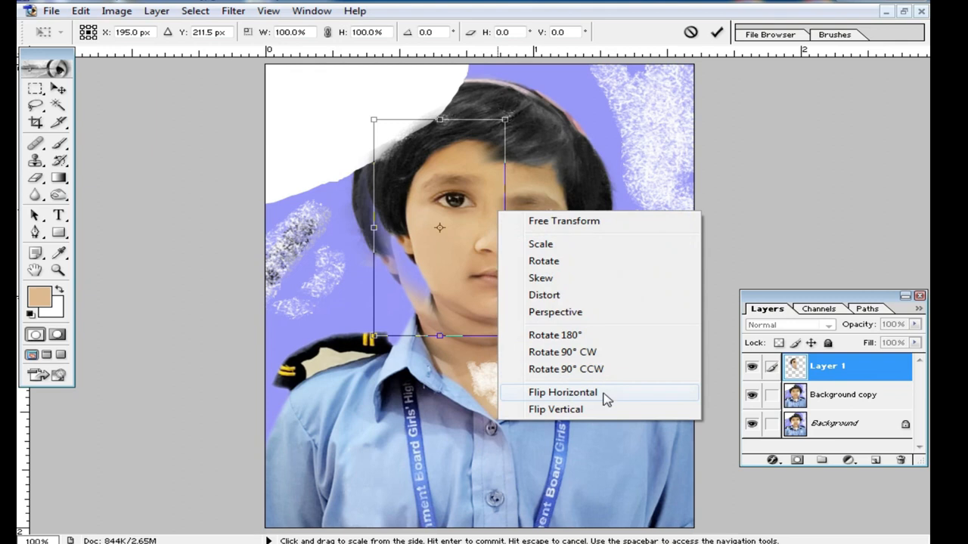
pyautogui.click(607, 393)
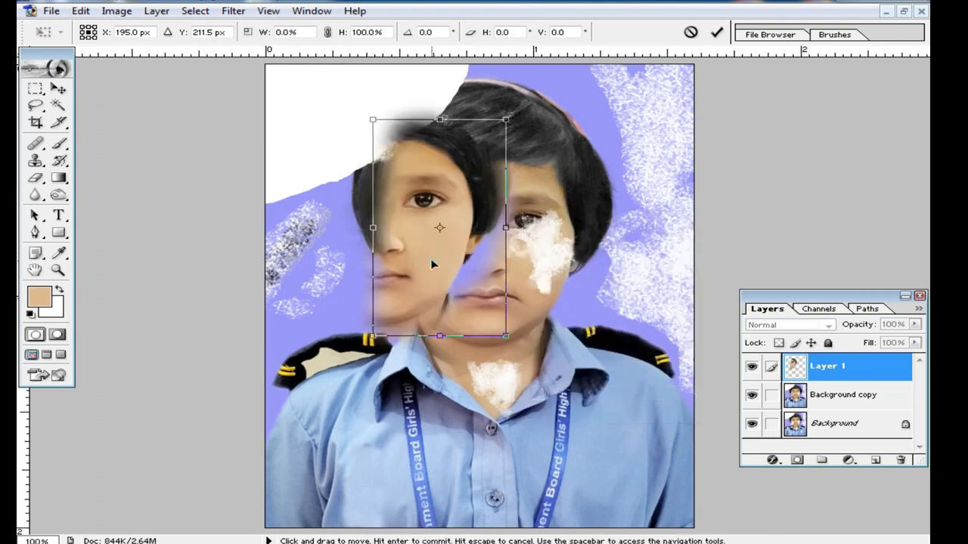
pyautogui.press('Return')
# Move the flipped half over the damaged right side of the face so the eyes, nose and mouth line up.
pyautogui.moveTo(420, 263); pyautogui.dragTo(542, 281)
pyautogui.keyDown('ctrl'); pyautogui.click(549, 278); pyautogui.keyUp('ctrl')
pyautogui.moveTo(587, 255); pyautogui.dragTo(571, 250)
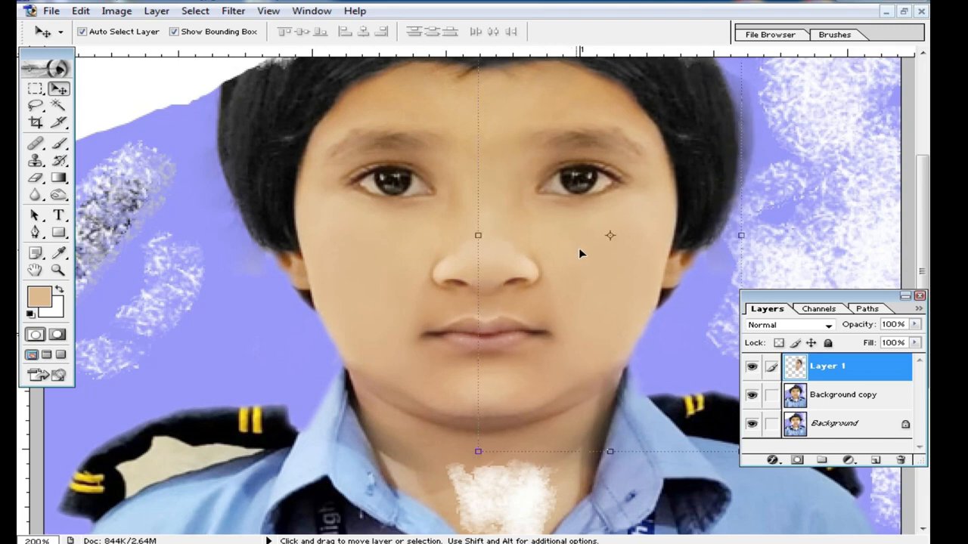
pyautogui.click(783, 241)
pyautogui.keyDown('alt'); pyautogui.click(573, 248); pyautogui.keyUp('alt')
pyautogui.keyDown('alt'); pyautogui.click(570, 249); pyautogui.keyUp('alt')
pyautogui.keyDown('ctrl'); pyautogui.click(569, 248); pyautogui.keyUp('ctrl')
pyautogui.click(577, 214)
pyautogui.moveTo(614, 199); pyautogui.dragTo(613, 199)
pyautogui.press('Return')
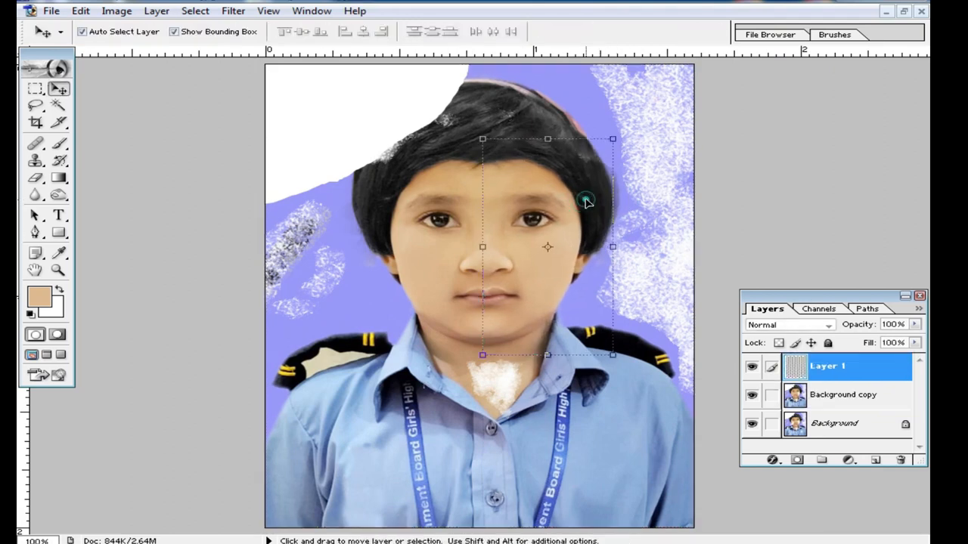
# Erase the stray fringe along the outer edge of the hair on the mirrored side of the head, on Background copy and Layer 1.
pyautogui.hotkey('ctrl', '+')
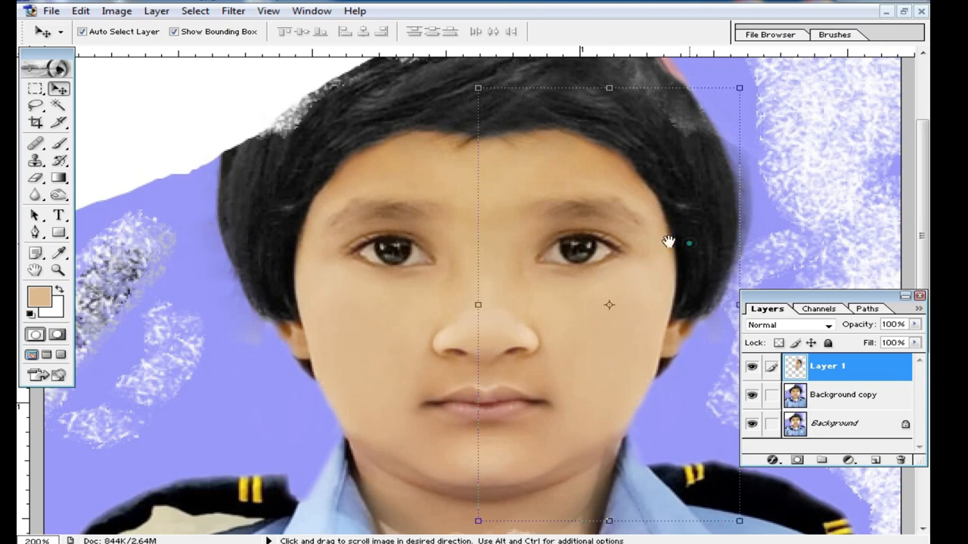
pyautogui.moveTo(669, 242); pyautogui.dragTo(690, 228)
pyautogui.click(348, 109)
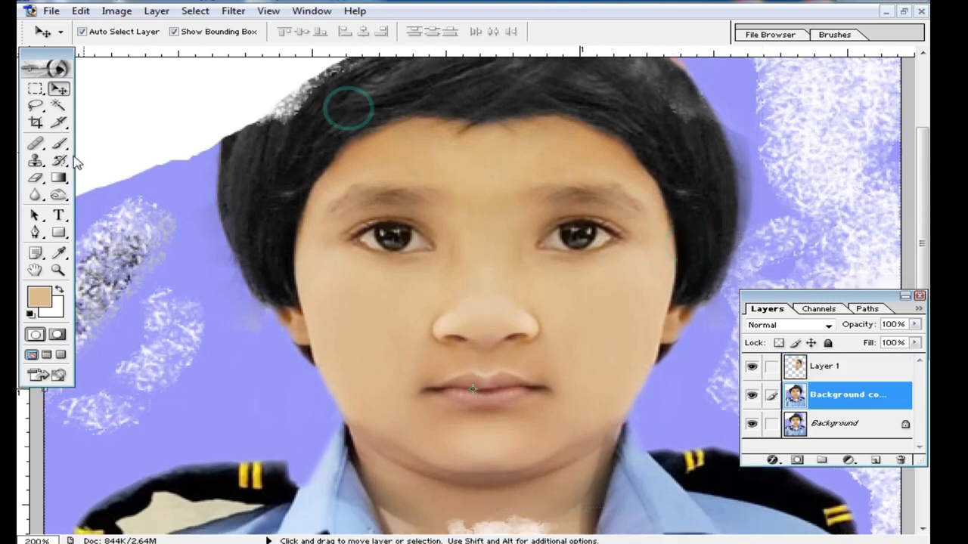
pyautogui.click(39, 183)
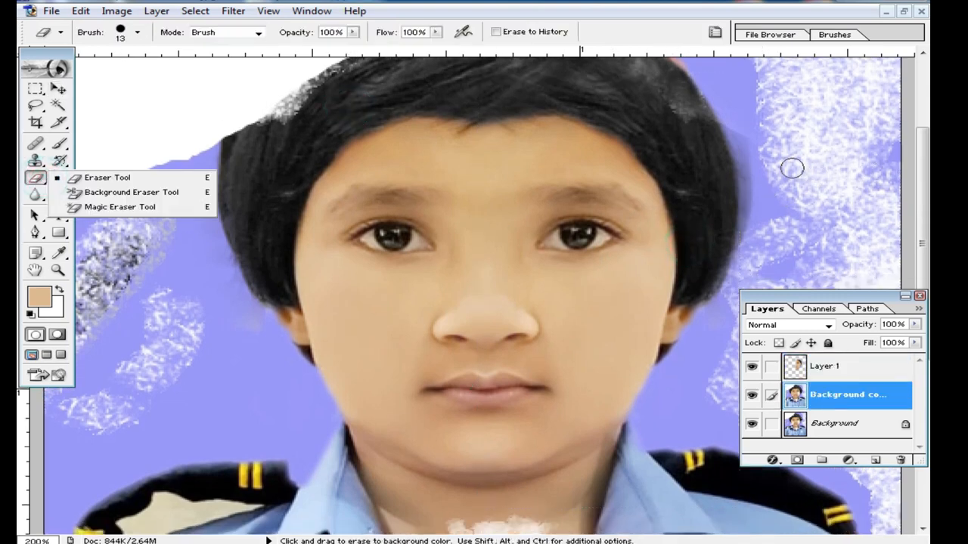
pyautogui.click(725, 117)
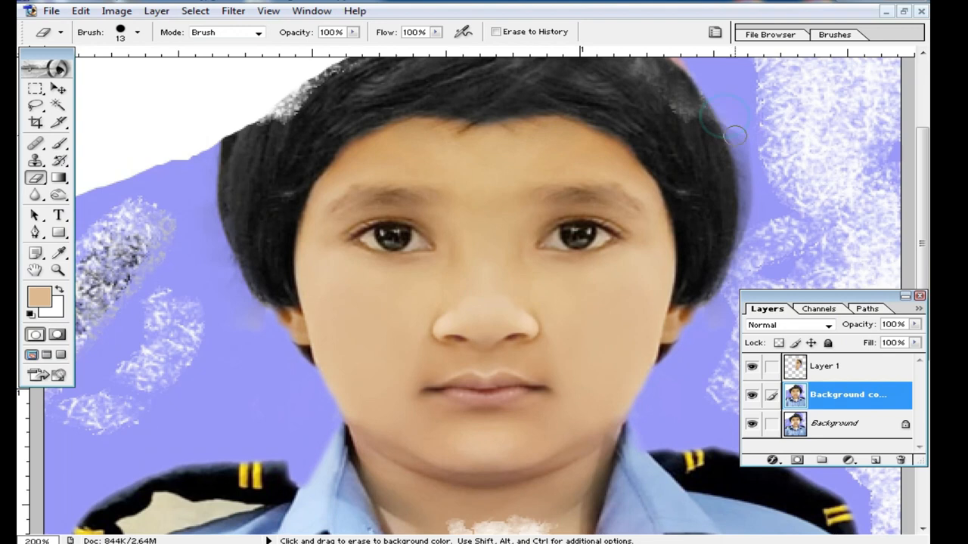
pyautogui.click(837, 367)
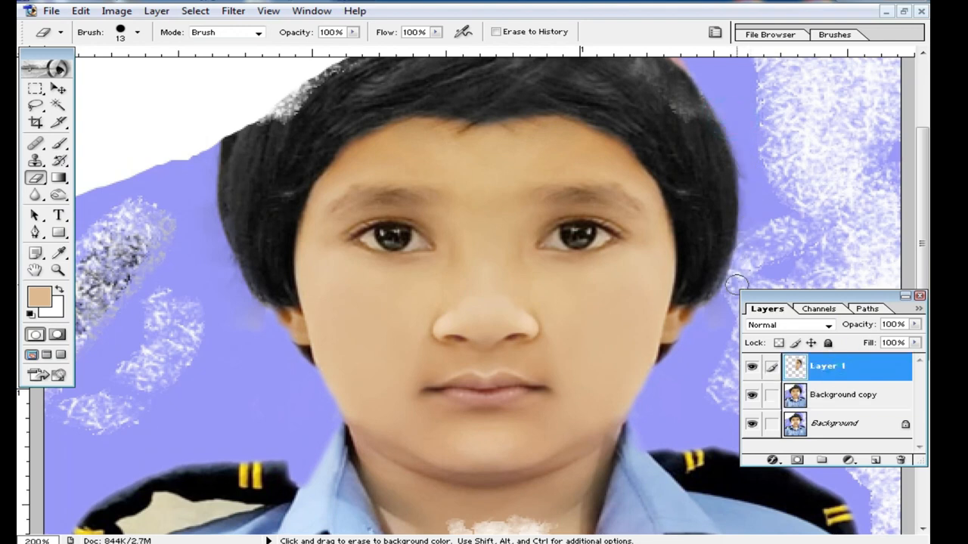
pyautogui.keyDown('alt'); pyautogui.click(615, 291); pyautogui.keyUp('alt')
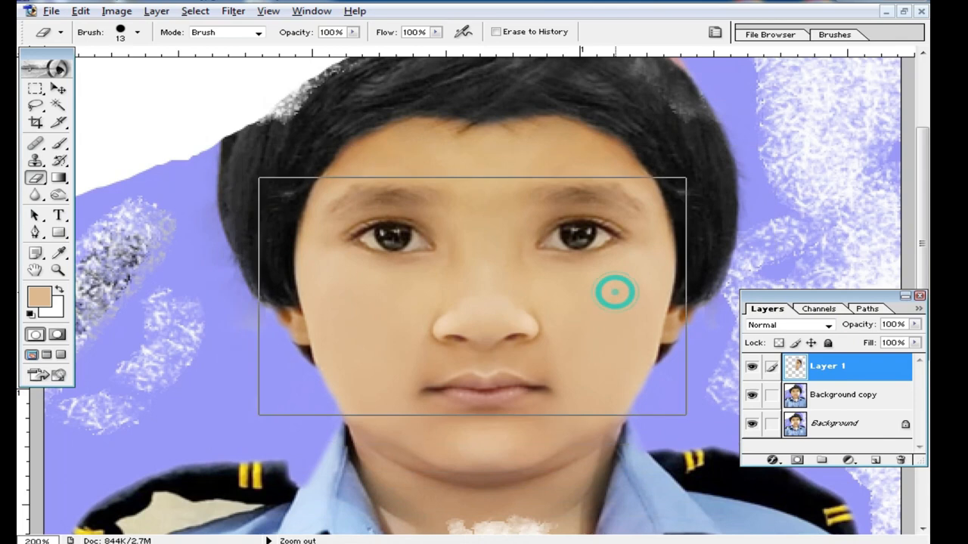
pyautogui.click(58, 89)
pyautogui.click(447, 231)
pyautogui.click(539, 256)
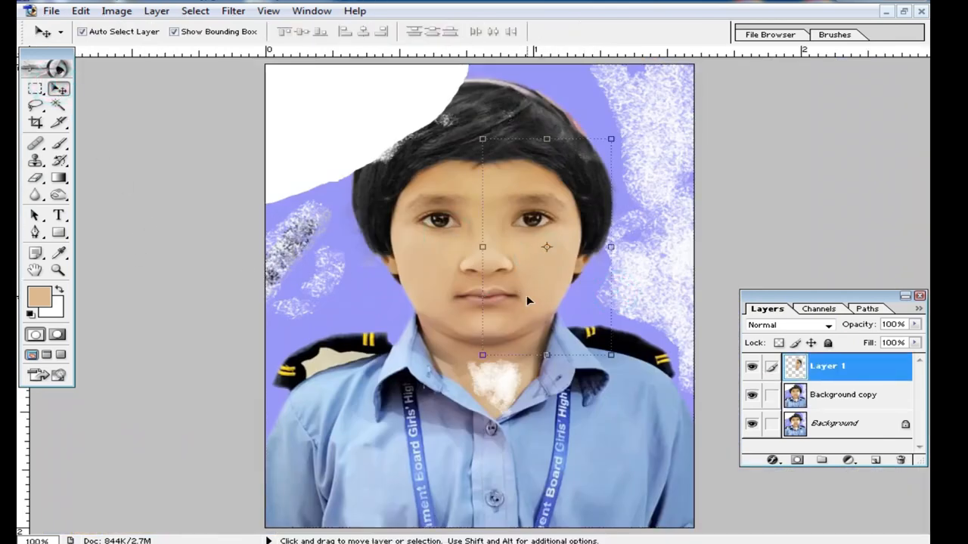
# Hide the Background layer and make Background copy the active layer for the Clone Stamp.
pyautogui.keyDown('ctrl'); pyautogui.click(486, 193); pyautogui.keyUp('ctrl')
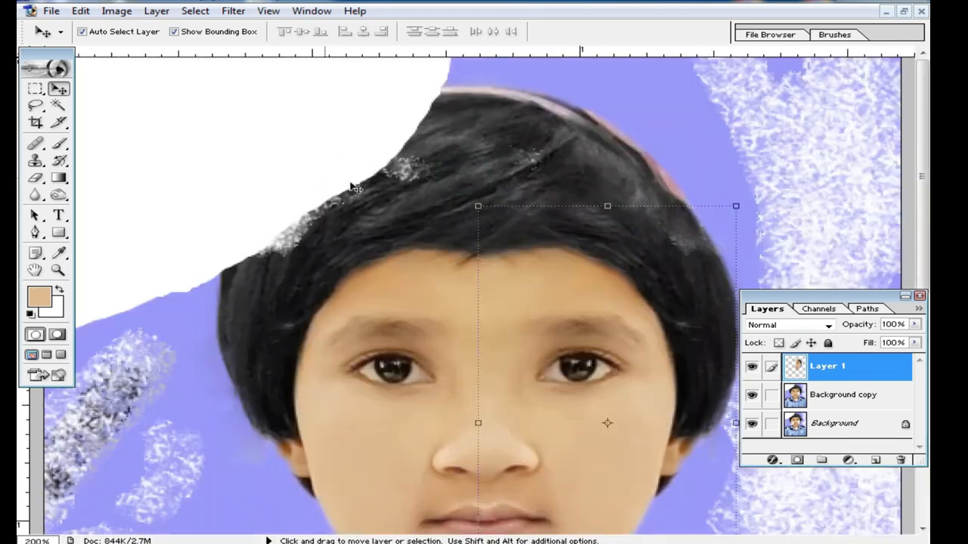
pyautogui.moveTo(36, 165); pyautogui.dragTo(118, 189)
pyautogui.click(844, 401)
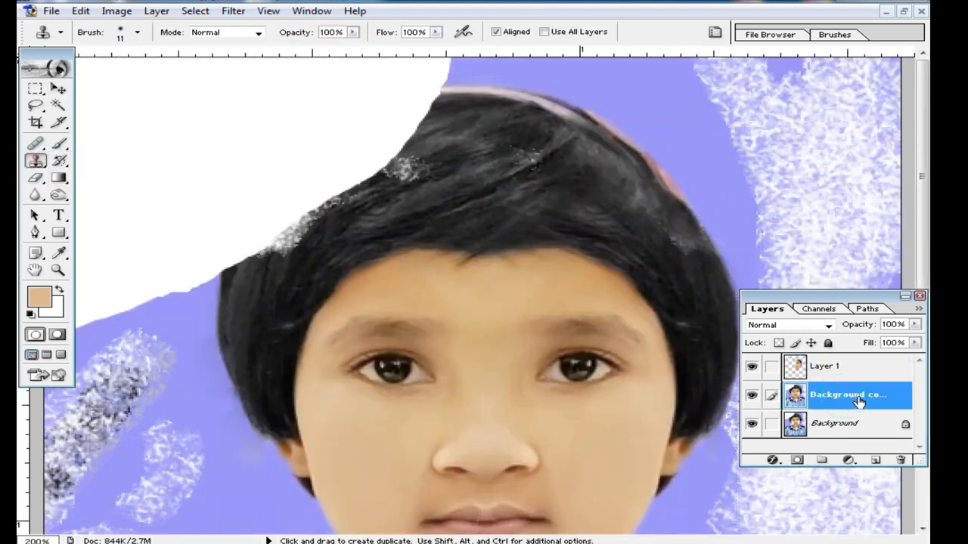
pyautogui.click(753, 425)
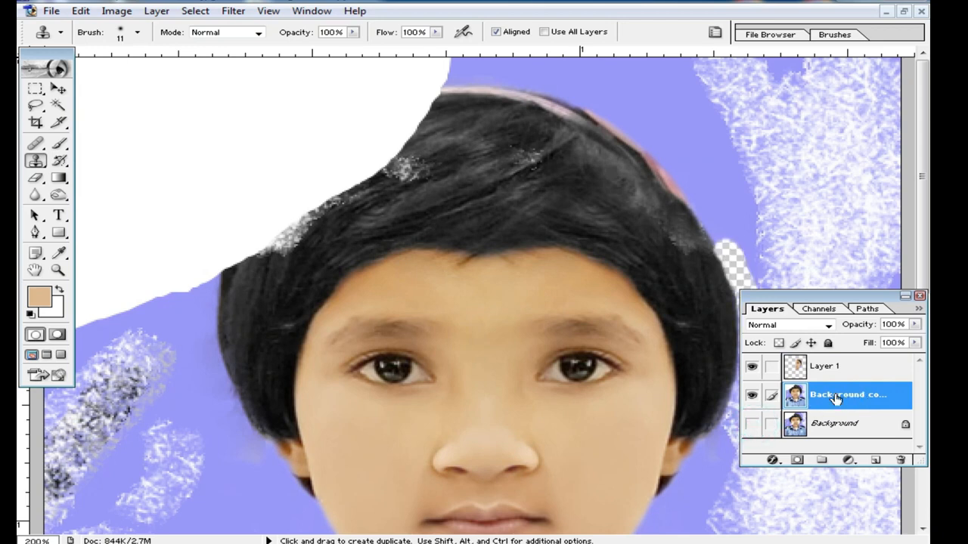
# Clone dark hair over the white speckles along the torn upper-left edge of the hair.
pyautogui.rightClick(444, 192)
pyautogui.click(499, 218)
pyautogui.keyDown('alt'); pyautogui.click(460, 143); pyautogui.keyUp('alt')
pyautogui.moveTo(420, 160)
pyautogui.mouseDown()
pyautogui.moveTo(305, 222)
pyautogui.moveTo(361, 170)
pyautogui.mouseUp()
pyautogui.rightClick(479, 161)
pyautogui.click(519, 188)
pyautogui.keyDown('alt'); pyautogui.click(445, 153); pyautogui.keyUp('alt')
pyautogui.keyDown('alt'); pyautogui.click(394, 184); pyautogui.keyUp('alt')
pyautogui.moveTo(294, 230)
pyautogui.mouseDown()
pyautogui.moveTo(263, 256)
pyautogui.moveTo(356, 162)
pyautogui.mouseUp()
pyautogui.keyDown('alt'); pyautogui.click(341, 218); pyautogui.keyUp('alt')
pyautogui.moveTo(286, 221)
pyautogui.mouseDown()
pyautogui.moveTo(240, 269)
pyautogui.moveTo(231, 252)
pyautogui.moveTo(281, 190)
pyautogui.moveTo(428, 129)
pyautogui.moveTo(307, 182)
pyautogui.mouseUp()
# Rebuild the missing upper-left part of the hair as a rounded outline by cloning nearby hair with a 22 px brush.
pyautogui.keyDown('alt'); pyautogui.click(265, 258); pyautogui.keyUp('alt')
pyautogui.keyDown('alt'); pyautogui.click(438, 162); pyautogui.keyUp('alt')
pyautogui.keyDown('alt'); pyautogui.click(327, 231); pyautogui.keyUp('alt')
pyautogui.moveTo(367, 154); pyautogui.dragTo(318, 159)
pyautogui.keyDown('alt'); pyautogui.click(406, 165); pyautogui.keyUp('alt')
pyautogui.moveTo(428, 110); pyautogui.dragTo(326, 184)
pyautogui.keyDown('alt'); pyautogui.click(404, 156); pyautogui.keyUp('alt')
pyautogui.moveTo(436, 104)
pyautogui.mouseDown()
pyautogui.moveTo(376, 123)
pyautogui.moveTo(301, 194)
pyautogui.mouseUp()
pyautogui.keyDown('alt'); pyautogui.click(396, 171); pyautogui.keyUp('alt')
pyautogui.click(430, 106)
pyautogui.keyDown('alt'); pyautogui.click(448, 124); pyautogui.keyUp('alt')
pyautogui.moveTo(382, 121)
pyautogui.mouseDown()
pyautogui.moveTo(325, 151)
pyautogui.moveTo(259, 226)
pyautogui.moveTo(224, 250)
pyautogui.mouseUp()
pyautogui.keyDown('alt'); pyautogui.click(343, 178); pyautogui.keyUp('alt')
pyautogui.keyDown('alt'); pyautogui.click(209, 167); pyautogui.keyUp('alt')
pyautogui.moveTo(208, 215)
pyautogui.mouseDown()
pyautogui.moveTo(202, 263)
pyautogui.moveTo(186, 236)
pyautogui.mouseUp()
pyautogui.keyDown('alt'); pyautogui.click(416, 209); pyautogui.keyUp('alt')
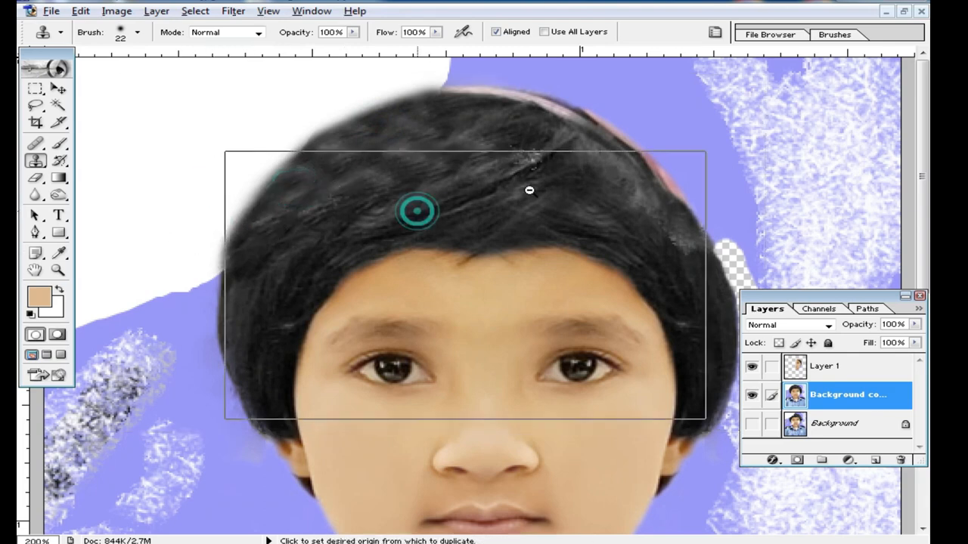
# Clone darker hair over the blotchy, repeated texture in the rebuilt upper-left part of the hair.
pyautogui.keyDown('ctrl'); pyautogui.click(455, 149); pyautogui.keyUp('ctrl')
pyautogui.keyDown('ctrl'); pyautogui.click(453, 152); pyautogui.keyUp('ctrl')
pyautogui.moveTo(482, 218); pyautogui.dragTo(454, 180)
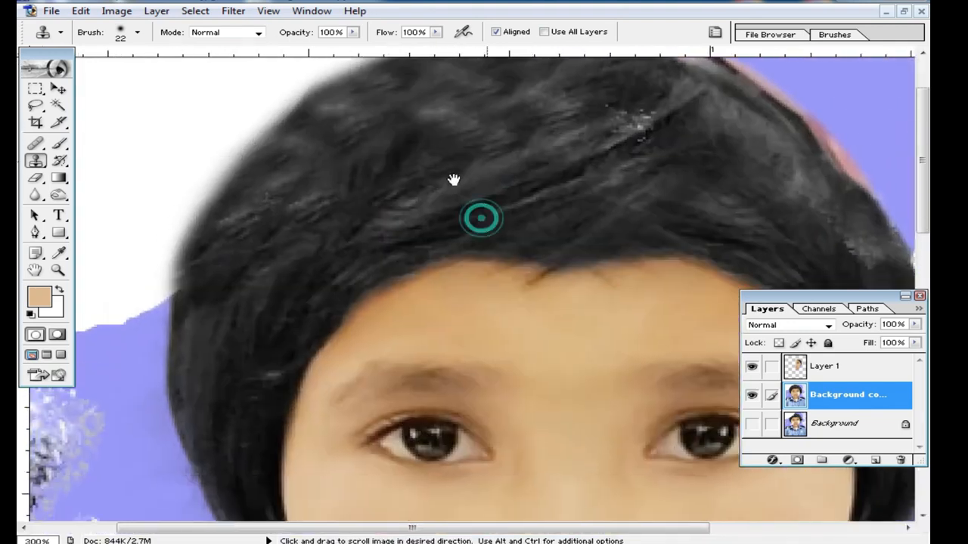
pyautogui.moveTo(464, 100); pyautogui.dragTo(394, 157)
pyautogui.keyDown('alt'); pyautogui.click(443, 139); pyautogui.keyUp('alt')
pyautogui.moveTo(473, 126); pyautogui.dragTo(414, 157)
pyautogui.keyDown('alt'); pyautogui.click(378, 120); pyautogui.keyUp('alt')
pyautogui.moveTo(329, 130); pyautogui.dragTo(284, 171)
pyautogui.keyDown('alt'); pyautogui.click(343, 128); pyautogui.keyUp('alt')
pyautogui.moveTo(290, 139); pyautogui.dragTo(252, 215)
pyautogui.keyDown('alt'); pyautogui.click(430, 165); pyautogui.keyUp('alt')
pyautogui.moveTo(361, 196); pyautogui.dragTo(284, 227)
pyautogui.keyDown('alt'); pyautogui.click(398, 162); pyautogui.keyUp('alt')
pyautogui.moveTo(335, 181); pyautogui.dragTo(242, 222)
# Clone dark hair over the light streaks above the left forehead and beside the left temple.
pyautogui.keyDown('alt'); pyautogui.click(283, 201); pyautogui.keyUp('alt')
pyautogui.keyDown('alt'); pyautogui.click(406, 189); pyautogui.keyUp('alt')
pyautogui.moveTo(327, 238)
pyautogui.mouseDown()
pyautogui.moveTo(286, 269)
pyautogui.moveTo(323, 254)
pyautogui.mouseUp()
pyautogui.keyDown('alt'); pyautogui.click(320, 243); pyautogui.keyUp('alt')
pyautogui.keyDown('alt'); pyautogui.click(383, 199); pyautogui.keyUp('alt')
pyautogui.keyDown('alt'); pyautogui.click(320, 253); pyautogui.keyUp('alt')
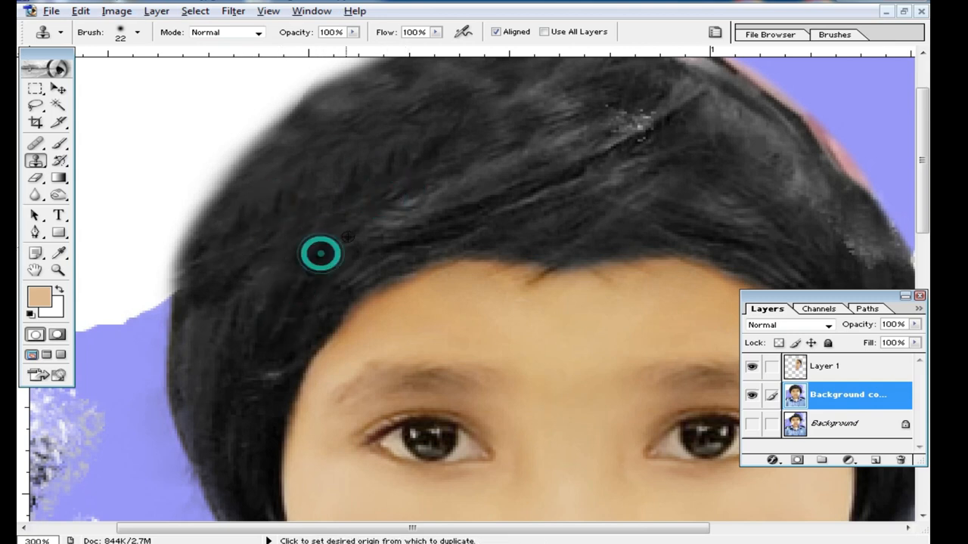
pyautogui.moveTo(387, 208); pyautogui.dragTo(412, 200)
pyautogui.keyDown('alt'); pyautogui.click(408, 194); pyautogui.keyUp('alt')
pyautogui.click(331, 236)
pyautogui.keyDown('alt'); pyautogui.click(325, 283); pyautogui.keyUp('alt')
pyautogui.moveTo(270, 353); pyautogui.dragTo(267, 357)
# Clone clean hair over the white speckles on the parting near the top of the head.
pyautogui.keyDown('alt'); pyautogui.click(555, 121); pyautogui.keyUp('alt')
pyautogui.moveTo(654, 113); pyautogui.dragTo(587, 136)
pyautogui.keyDown('alt'); pyautogui.click(519, 146); pyautogui.keyUp('alt')
pyautogui.click(609, 124)
pyautogui.keyDown('alt'); pyautogui.click(677, 189); pyautogui.keyUp('alt')
pyautogui.keyDown('alt'); pyautogui.click(682, 173); pyautogui.keyUp('alt')
pyautogui.click(671, 154)
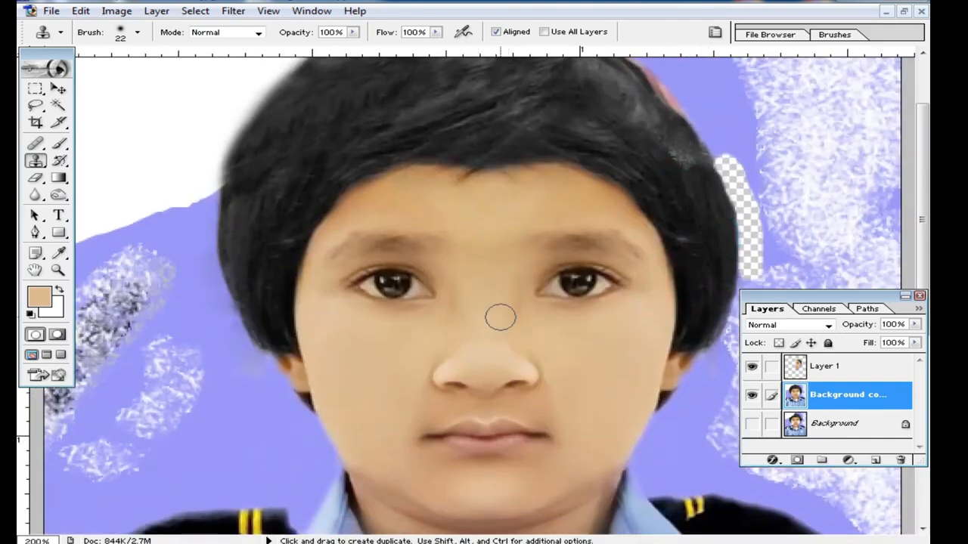
# Clone neck skin over the upper edge of the white patch above the shirt collar opening.
pyautogui.scroll(-6, 488, 340)
pyautogui.scroll(3, 495, 324)
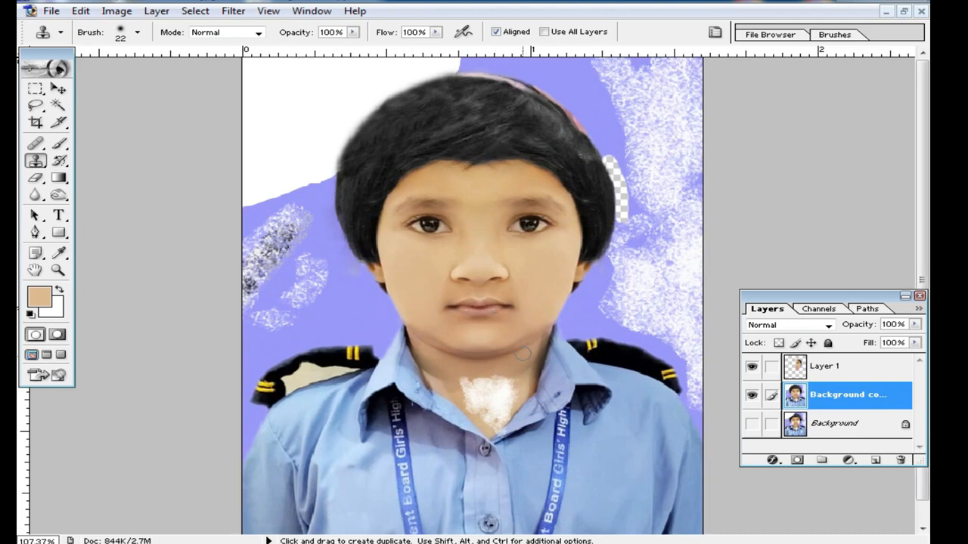
pyautogui.keyDown('ctrl'); pyautogui.click(520, 384); pyautogui.keyUp('ctrl')
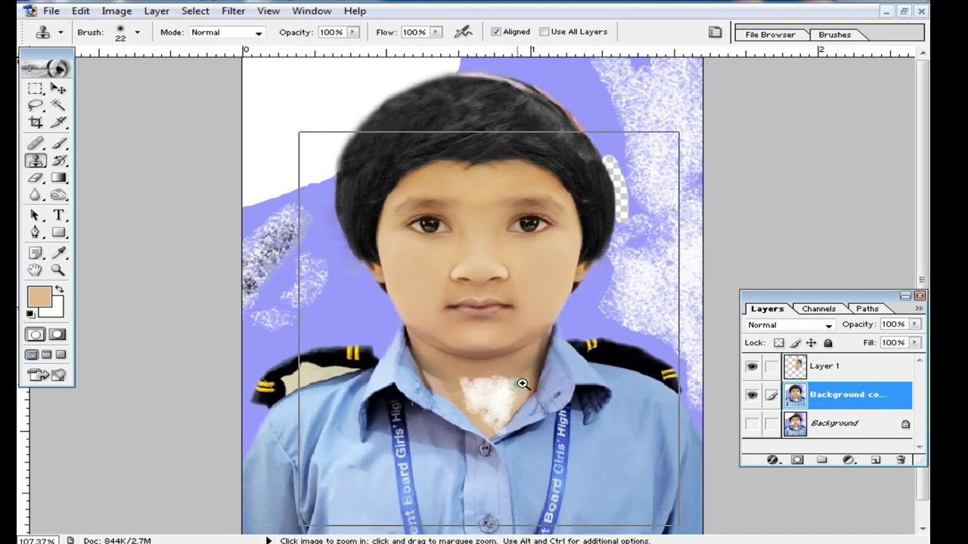
pyautogui.keyDown('ctrl'); pyautogui.click(519, 382); pyautogui.keyUp('ctrl')
pyautogui.keyDown('ctrl'); pyautogui.click(509, 222); pyautogui.keyUp('ctrl')
pyautogui.moveTo(462, 304); pyautogui.dragTo(506, 324)
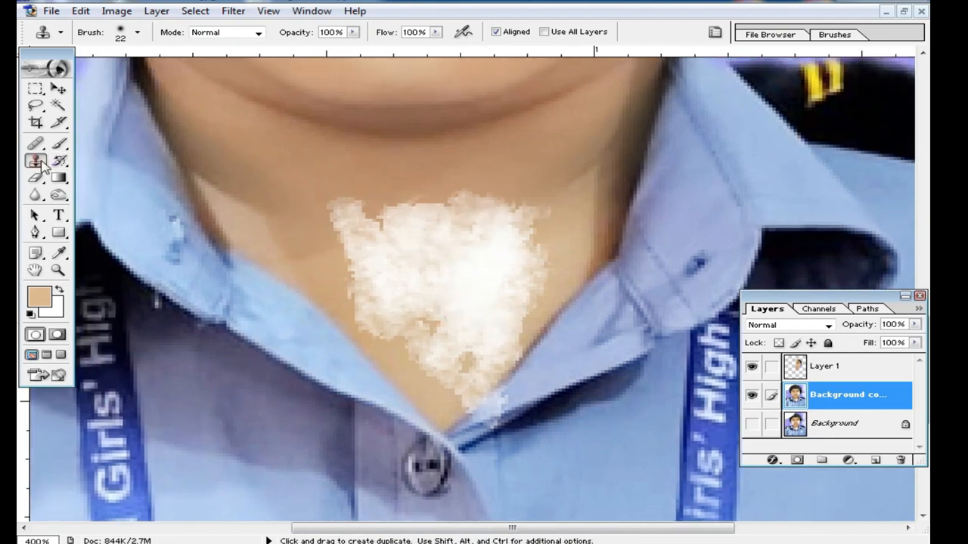
pyautogui.keyDown('alt'); pyautogui.click(310, 179); pyautogui.keyUp('alt')
pyautogui.moveTo(334, 200); pyautogui.dragTo(341, 210)
pyautogui.click(367, 225)
pyautogui.click(395, 218)
pyautogui.click(430, 216)
pyautogui.click(475, 196)
pyautogui.click(425, 226)
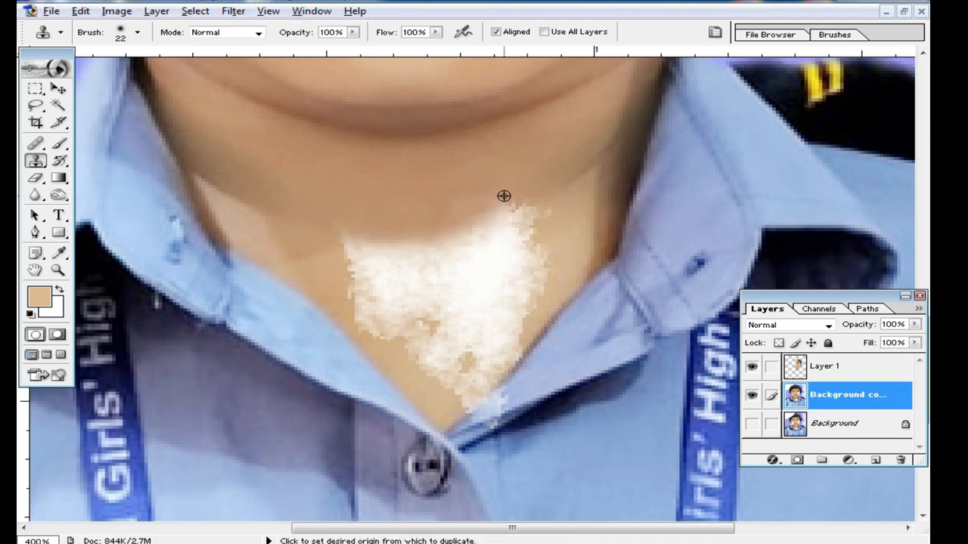
# Clone neck skin over the right part of the white patch down towards the collar edge.
pyautogui.keyDown('alt'); pyautogui.click(503, 196); pyautogui.keyUp('alt')
pyautogui.click(466, 224)
pyautogui.keyDown('alt'); pyautogui.click(532, 204); pyautogui.keyUp('alt')
pyautogui.click(478, 263)
pyautogui.keyDown('alt'); pyautogui.click(540, 210); pyautogui.keyUp('alt')
pyautogui.moveTo(536, 237); pyautogui.dragTo(481, 344)
pyautogui.moveTo(476, 352); pyautogui.dragTo(492, 313)
pyautogui.keyDown('alt'); pyautogui.click(492, 244); pyautogui.keyUp('alt')
pyautogui.moveTo(461, 255); pyautogui.dragTo(474, 289)
# Clone neck skin over the remaining left and middle parts of the white patch.
pyautogui.keyDown('alt'); pyautogui.click(372, 209); pyautogui.keyUp('alt')
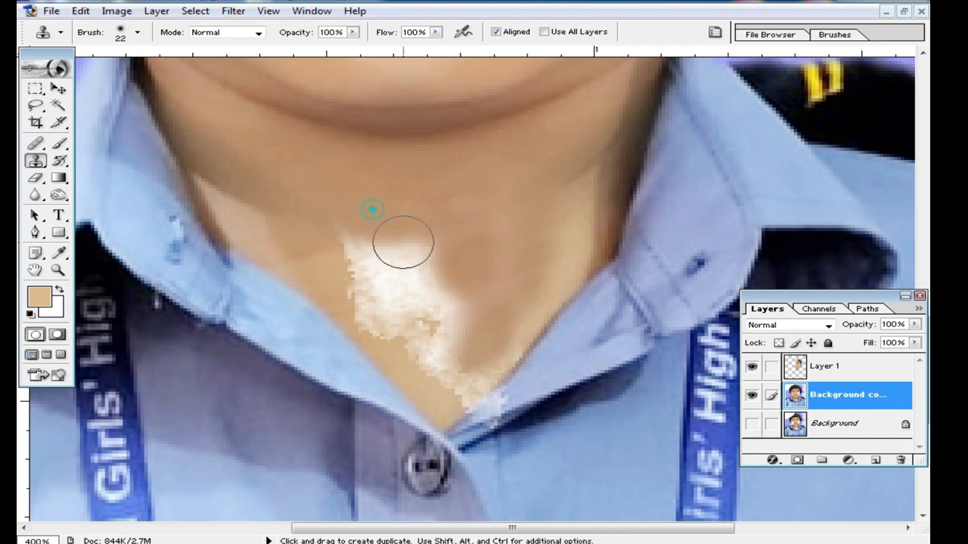
pyautogui.click(421, 254)
pyautogui.keyDown('alt'); pyautogui.click(319, 242); pyautogui.keyUp('alt')
pyautogui.moveTo(364, 284)
pyautogui.mouseDown()
pyautogui.moveTo(389, 308)
pyautogui.moveTo(393, 335)
pyautogui.moveTo(418, 348)
pyautogui.moveTo(407, 334)
pyautogui.moveTo(456, 380)
pyautogui.moveTo(468, 344)
pyautogui.mouseUp()
pyautogui.keyDown('alt'); pyautogui.click(365, 303); pyautogui.keyUp('alt')
pyautogui.keyDown('alt'); pyautogui.click(357, 306); pyautogui.keyUp('alt')
pyautogui.keyDown('alt'); pyautogui.click(404, 307); pyautogui.keyUp('alt')
pyautogui.moveTo(449, 310)
pyautogui.mouseDown()
pyautogui.moveTo(377, 268)
pyautogui.moveTo(434, 316)
pyautogui.moveTo(360, 239)
pyautogui.moveTo(397, 242)
pyautogui.moveTo(372, 256)
pyautogui.moveTo(376, 212)
pyautogui.moveTo(450, 298)
pyautogui.moveTo(472, 349)
pyautogui.mouseUp()
pyautogui.keyDown('alt'); pyautogui.click(368, 266); pyautogui.keyUp('alt')
pyautogui.keyDown('alt'); pyautogui.click(340, 226); pyautogui.keyUp('alt')
pyautogui.click(364, 240)
pyautogui.keyDown('alt'); pyautogui.click(359, 196); pyautogui.keyUp('alt')
pyautogui.keyDown('alt'); pyautogui.click(469, 281); pyautogui.keyUp('alt')
pyautogui.keyDown('alt'); pyautogui.click(464, 335); pyautogui.keyUp('alt')
# Adjust the Clone Stamp brush size and clone away the white residue at the collar's V point and its right edge.
pyautogui.rightClick(512, 309)
pyautogui.moveTo(552, 339); pyautogui.dragTo(548, 340)
pyautogui.keyDown('alt'); pyautogui.click(484, 322); pyautogui.keyUp('alt')
pyautogui.moveTo(464, 383)
pyautogui.mouseDown()
pyautogui.moveTo(459, 394)
pyautogui.moveTo(478, 381)
pyautogui.moveTo(492, 408)
pyautogui.moveTo(481, 418)
pyautogui.moveTo(473, 386)
pyautogui.moveTo(462, 409)
pyautogui.mouseUp()
pyautogui.rightClick(593, 374)
pyautogui.click(618, 391)
pyautogui.keyDown('alt'); pyautogui.click(521, 398); pyautogui.keyUp('alt')
pyautogui.keyDown('alt'); pyautogui.click(533, 388); pyautogui.keyUp('alt')
pyautogui.click(482, 409)
# Set the Clone Stamp brush to 28 px and clone skin over the uneven tone in the middle of the neck.
pyautogui.rightClick(505, 294)
pyautogui.moveTo(479, 310); pyautogui.dragTo(497, 309)
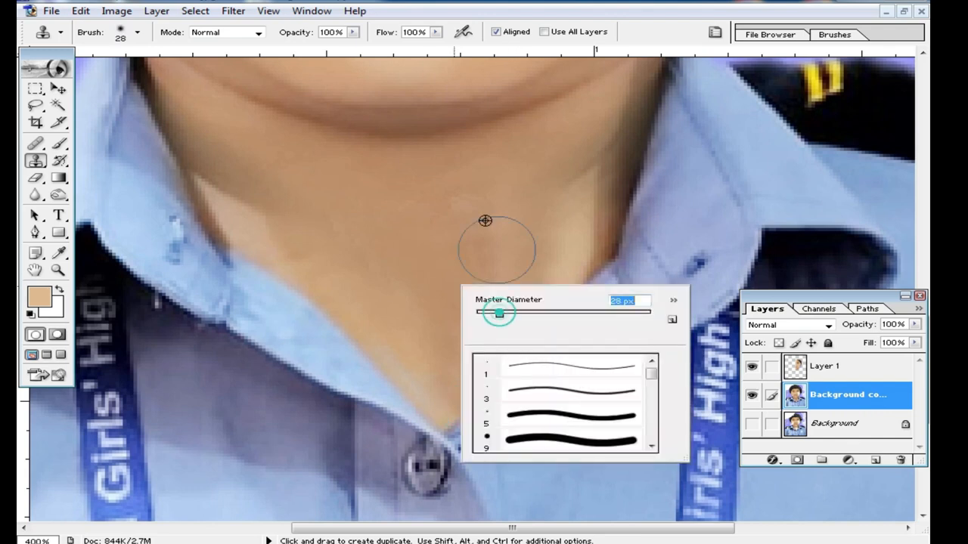
pyautogui.click(492, 214)
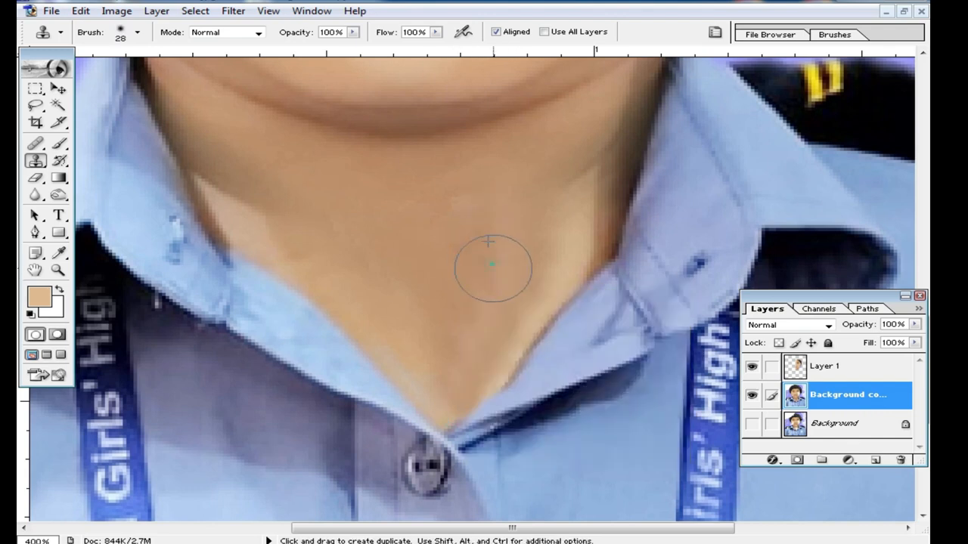
# Smooth the blotches in the middle of the neck with the Healing Brush.
pyautogui.click(34, 142)
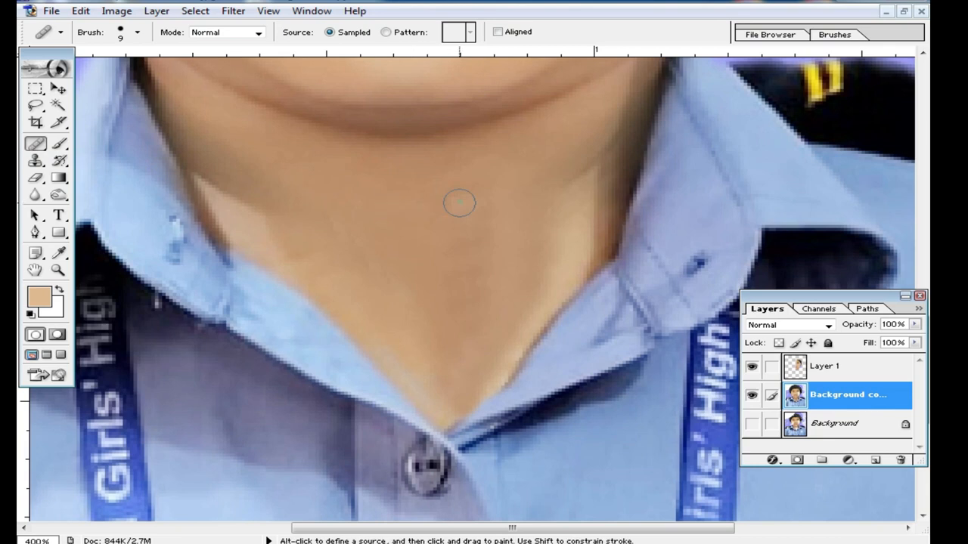
pyautogui.keyDown('alt'); pyautogui.click(481, 210); pyautogui.keyUp('alt')
pyautogui.click(501, 224)
pyautogui.keyDown('alt'); pyautogui.click(463, 245); pyautogui.keyUp('alt')
pyautogui.click(467, 205)
# Set the Healing Brush mode to Screen and heal the lower neck above the collar's V.
pyautogui.click(257, 32)
pyautogui.click(225, 85)
pyautogui.keyDown('alt'); pyautogui.click(550, 218); pyautogui.keyUp('alt')
pyautogui.click(532, 302)
pyautogui.moveTo(461, 332)
pyautogui.mouseDown()
pyautogui.moveTo(447, 376)
pyautogui.moveTo(401, 329)
pyautogui.mouseUp()
pyautogui.moveTo(398, 315)
pyautogui.mouseDown()
pyautogui.moveTo(400, 304)
pyautogui.moveTo(453, 294)
pyautogui.mouseUp()
pyautogui.click(433, 330)
pyautogui.keyDown('alt'); pyautogui.click(484, 231); pyautogui.keyUp('alt')
pyautogui.keyDown('alt'); pyautogui.click(450, 263); pyautogui.keyUp('alt')
pyautogui.moveTo(422, 338); pyautogui.dragTo(437, 330)
pyautogui.moveTo(463, 299); pyautogui.dragTo(481, 293)
pyautogui.click(430, 267)
pyautogui.click(452, 306)
# Heal the remaining uneven spots across the middle and upper neck with the Healing Brush in Screen mode.
pyautogui.moveTo(427, 305); pyautogui.dragTo(411, 297)
pyautogui.moveTo(387, 252); pyautogui.dragTo(351, 238)
pyautogui.keyDown('alt'); pyautogui.click(337, 225); pyautogui.keyUp('alt')
pyautogui.moveTo(361, 280); pyautogui.dragTo(406, 242)
pyautogui.click(454, 232)
pyautogui.keyDown('alt'); pyautogui.click(452, 231); pyautogui.keyUp('alt')
pyautogui.moveTo(475, 206); pyautogui.dragTo(461, 216)
pyautogui.keyDown('alt'); pyautogui.click(445, 207); pyautogui.keyUp('alt')
pyautogui.moveTo(520, 212)
pyautogui.mouseDown()
pyautogui.moveTo(475, 246)
pyautogui.moveTo(468, 241)
pyautogui.mouseUp()
pyautogui.keyDown('alt'); pyautogui.click(417, 237); pyautogui.keyUp('alt')
pyautogui.click(353, 235)
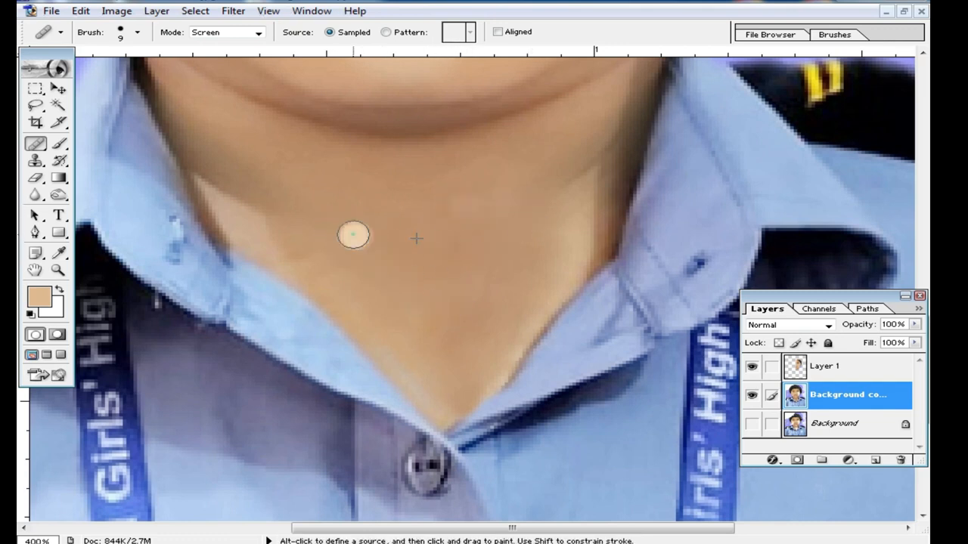
# Sample the neck skin colour and paint over the light patches on the left and lower neck with a 25 px Brush at 25% opacity.
pyautogui.click(60, 146)
pyautogui.rightClick(432, 233)
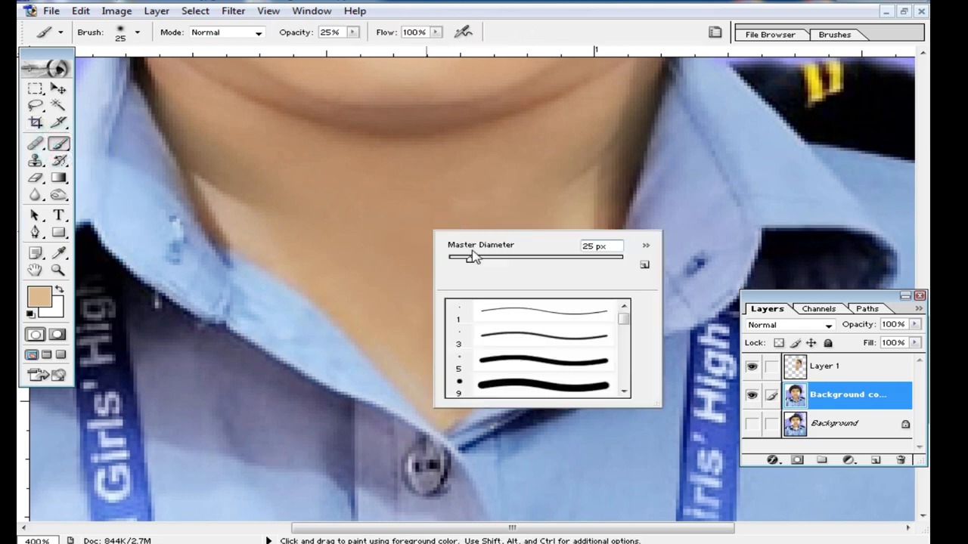
pyautogui.keyDown('alt'); pyautogui.click(372, 226); pyautogui.keyUp('alt')
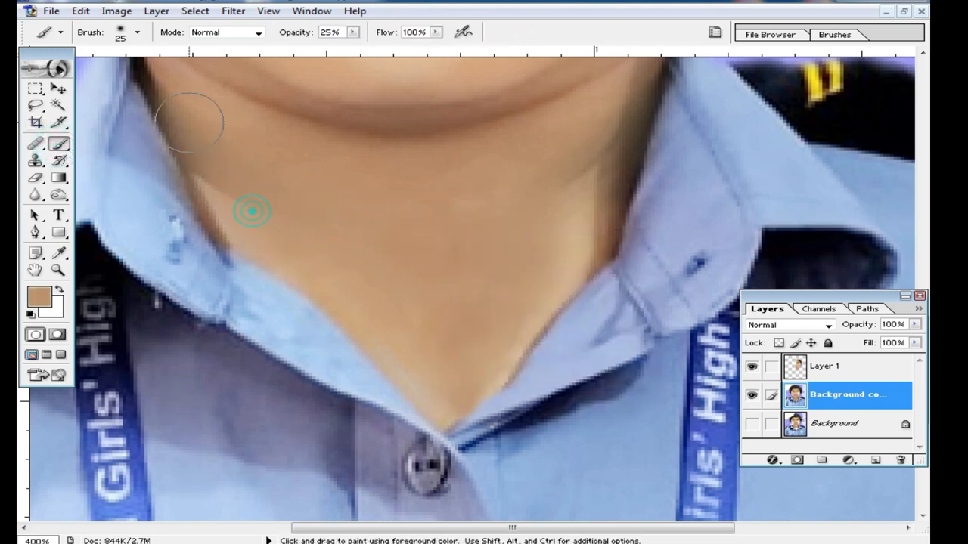
pyautogui.click(322, 262)
pyautogui.click(371, 284)
pyautogui.click(439, 304)
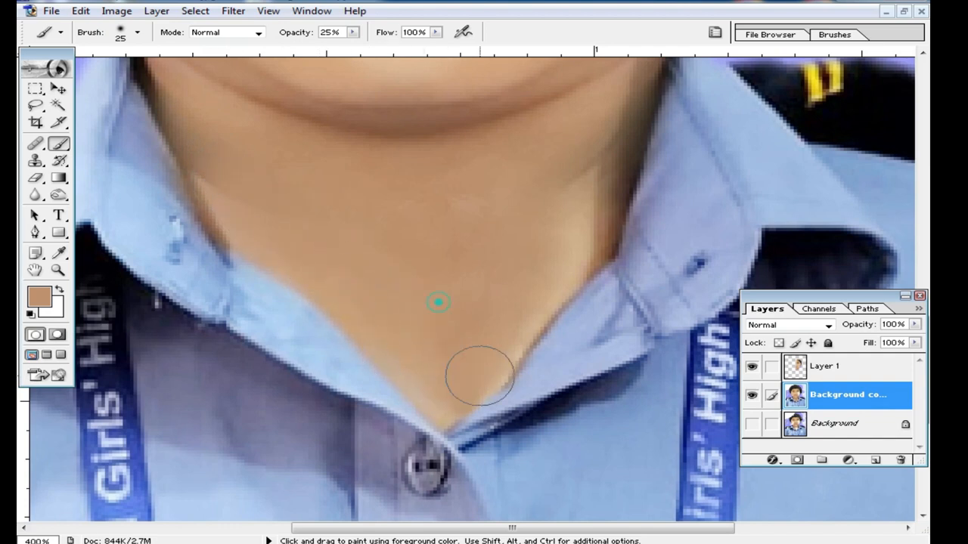
# Paint the sampled skin tone over the light patch on the right side and middle of the neck.
pyautogui.click(594, 181)
pyautogui.click(542, 166)
pyautogui.scroll(3, 540, 201)
pyautogui.click(481, 251)
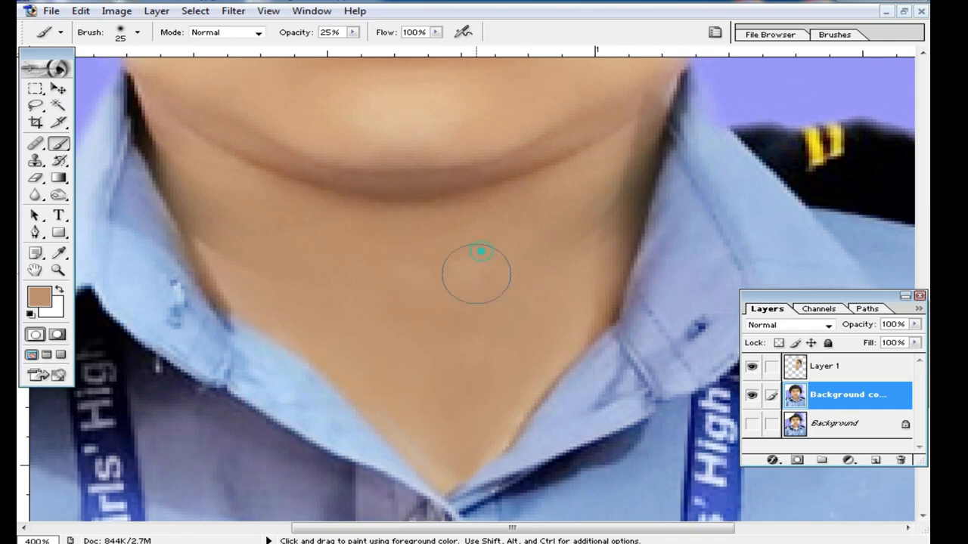
# Check the painted lower neck down to the collar's V and merge Layer 1 down into the Background copy layer.
pyautogui.moveTo(553, 330); pyautogui.dragTo(562, 264)
pyautogui.click(490, 315)
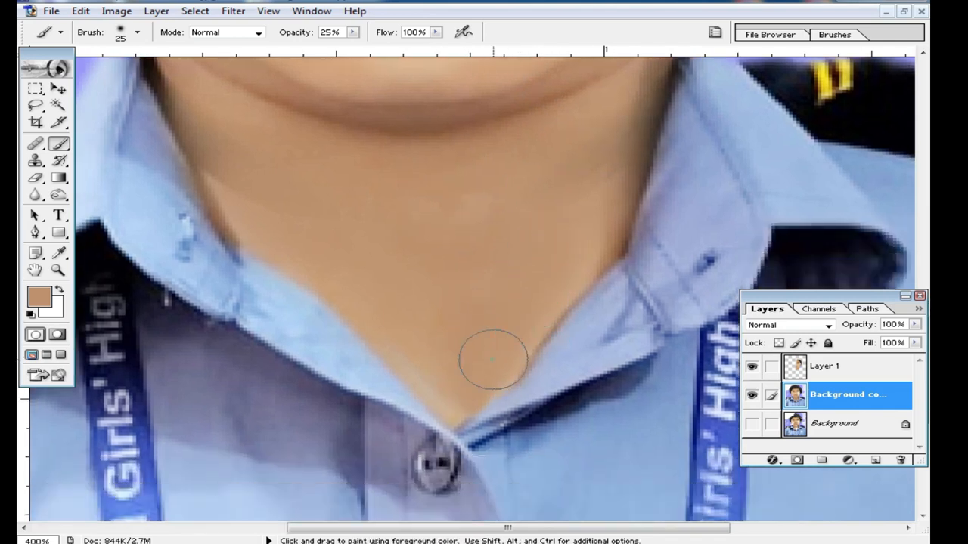
pyautogui.click(838, 370)
pyautogui.hotkey('ctrl', 'e')
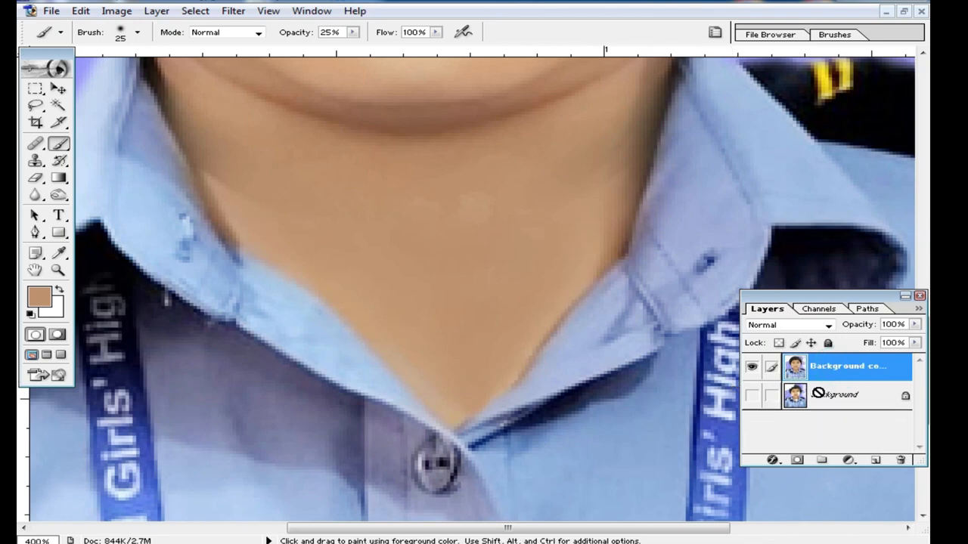
# Paint skin tone over the neck's light central patch and reduce the brush to 17 px for the side of the neck.
pyautogui.moveTo(482, 275)
pyautogui.mouseDown()
pyautogui.moveTo(479, 240)
pyautogui.moveTo(421, 212)
pyautogui.moveTo(481, 249)
pyautogui.mouseUp()
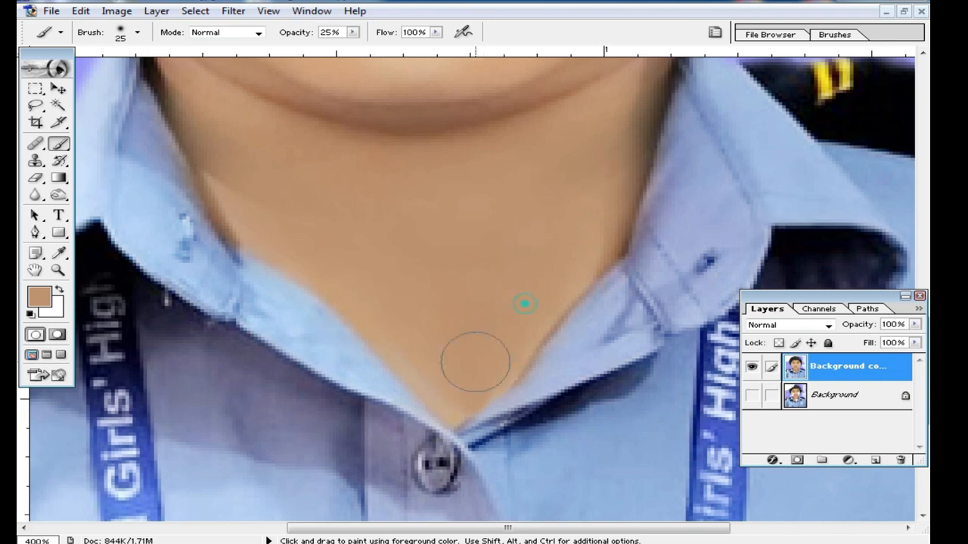
pyautogui.scroll(2, 442, 377)
pyautogui.hscroll(-1, 441, 376)
pyautogui.rightClick(316, 288)
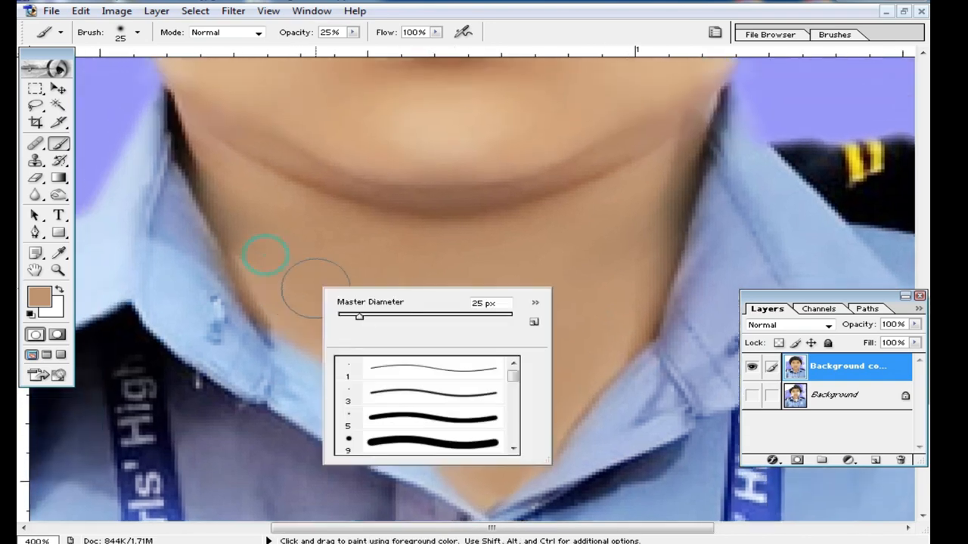
pyautogui.moveTo(347, 321); pyautogui.dragTo(343, 322)
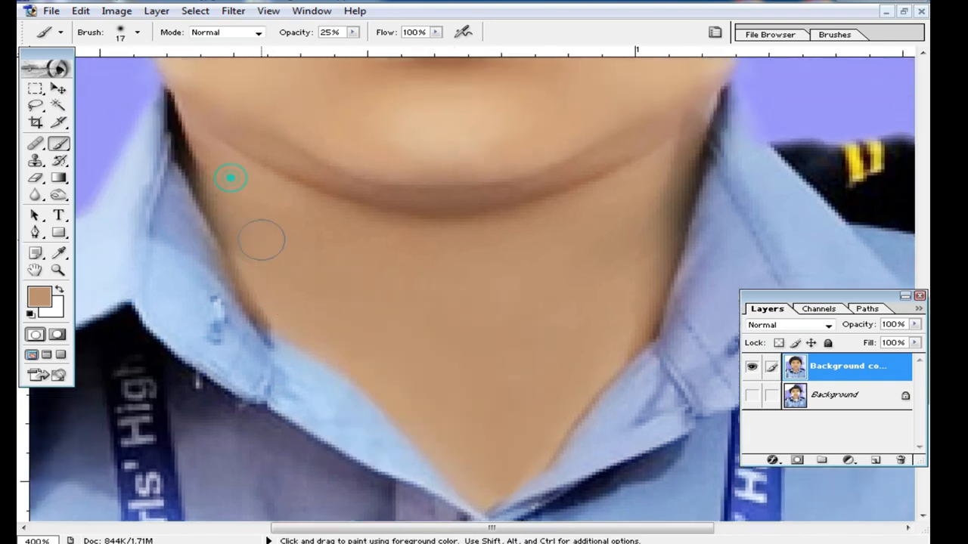
# Select the damaged purple and white background on both sides of the head with the Magic Wand at tolerance 32, adding to the selection.
pyautogui.keyDown('alt'); pyautogui.click(478, 303); pyautogui.keyUp('alt')
pyautogui.keyDown('alt'); pyautogui.click(485, 304); pyautogui.keyUp('alt')
pyautogui.moveTo(539, 285); pyautogui.dragTo(559, 383)
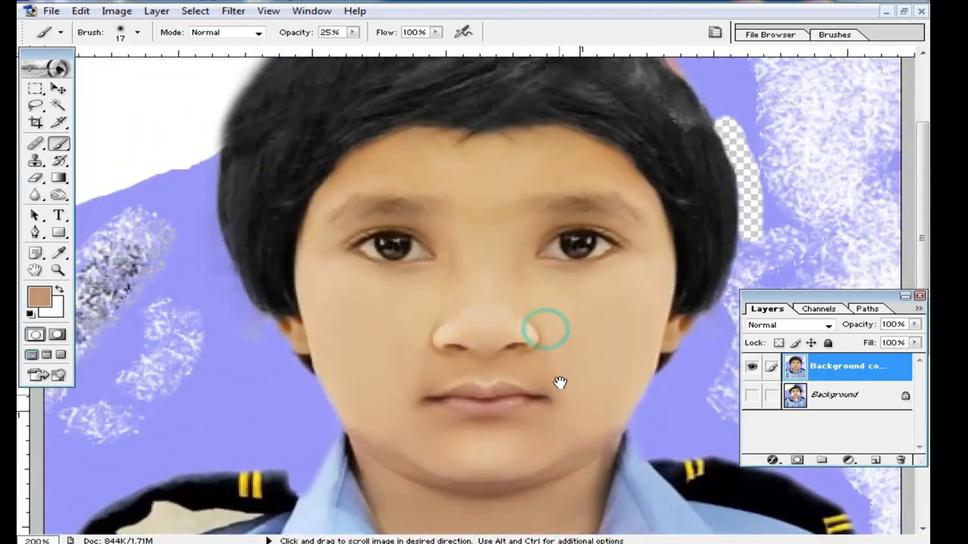
pyautogui.keyDown('alt'); pyautogui.click(570, 309); pyautogui.keyUp('alt')
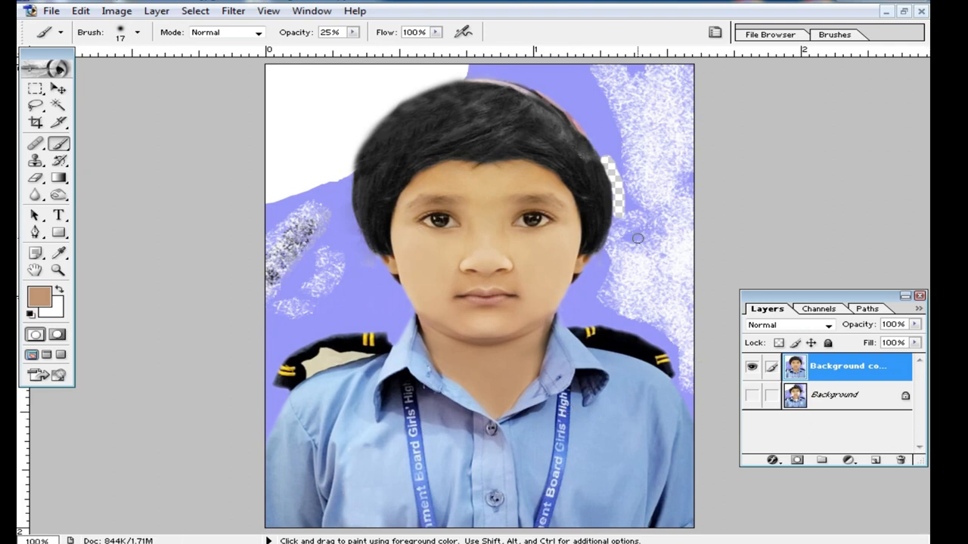
pyautogui.click(58, 105)
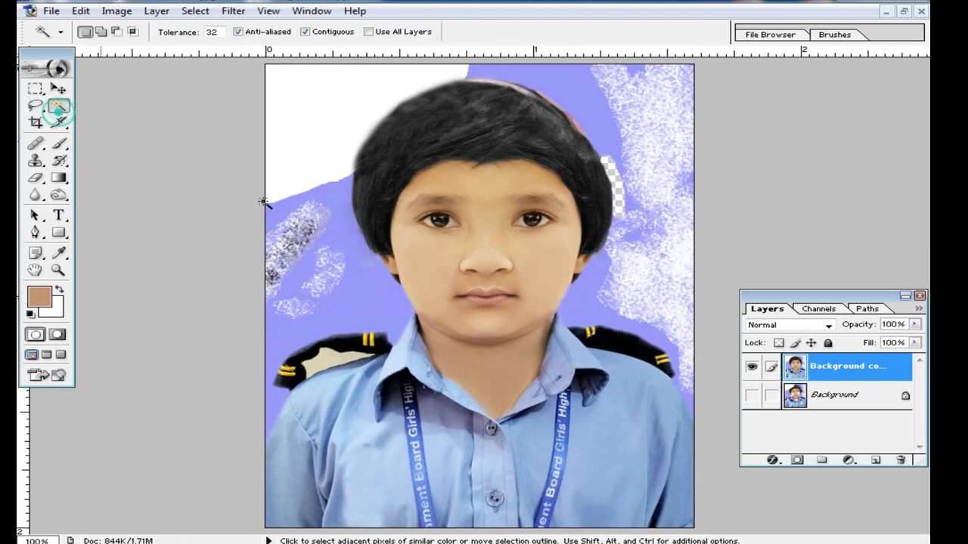
pyautogui.click(334, 300)
pyautogui.click(321, 215)
pyautogui.click(103, 33)
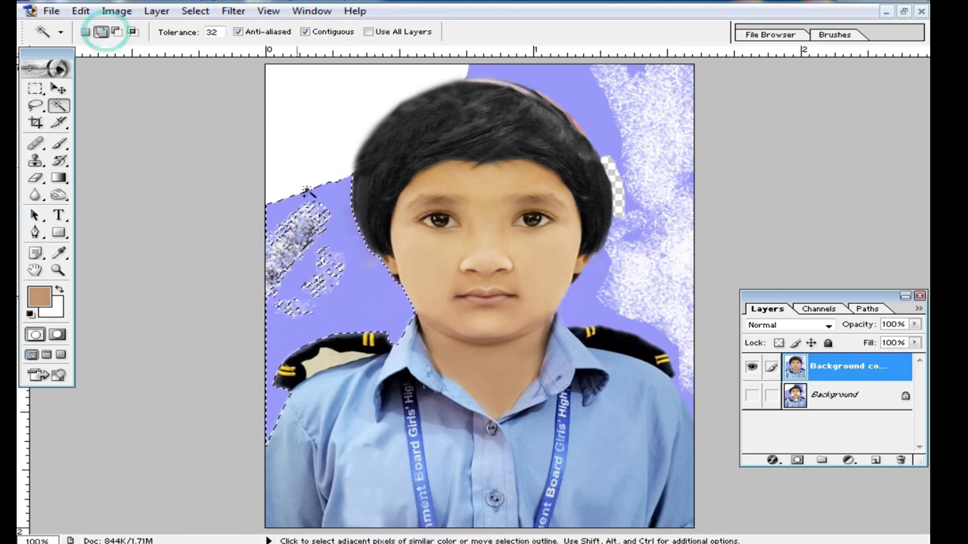
pyautogui.click(639, 191)
pyautogui.click(659, 97)
# Feather the background selection by 2 pixels, delete the selected background and deselect.
pyautogui.hotkey('ctrl', 'alt', 'd')
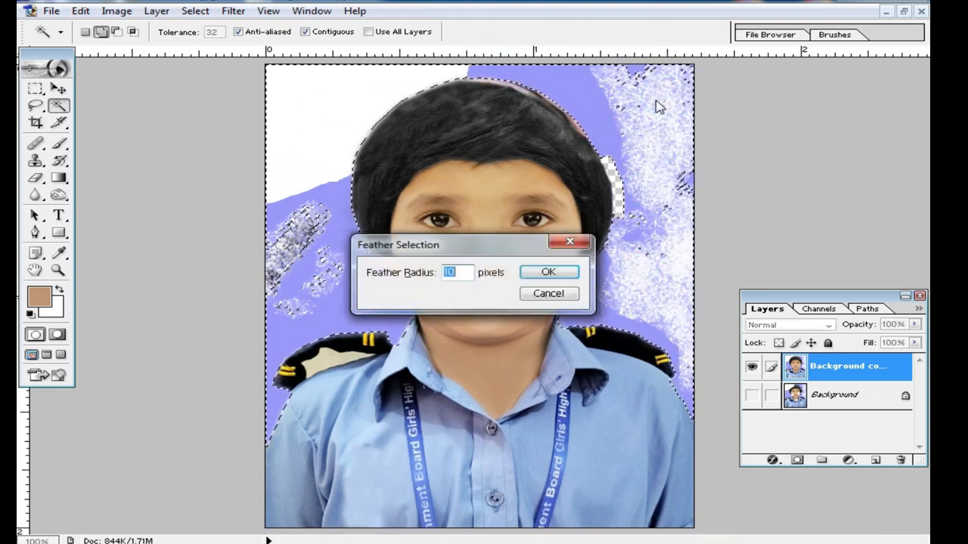
pyautogui.write('2')
pyautogui.press('Return')
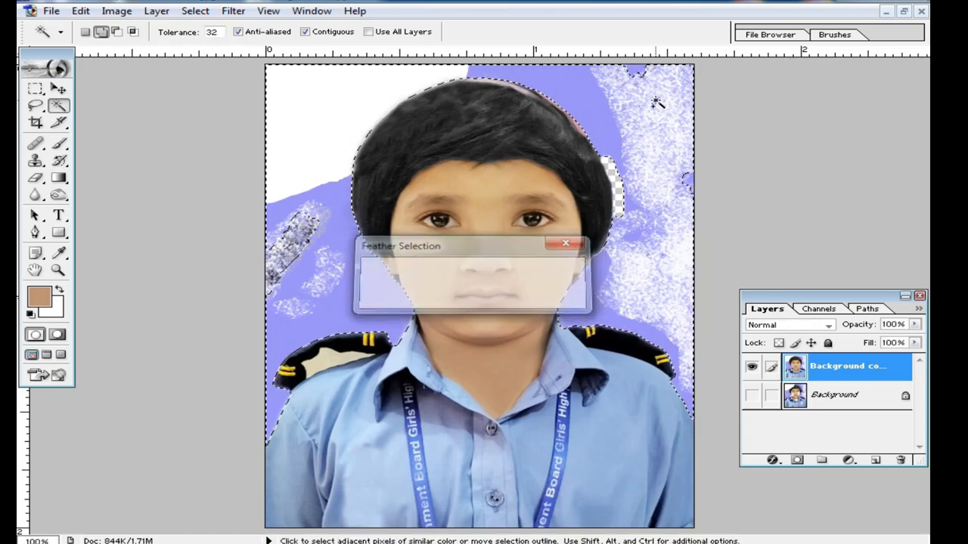
pyautogui.press('Delete')
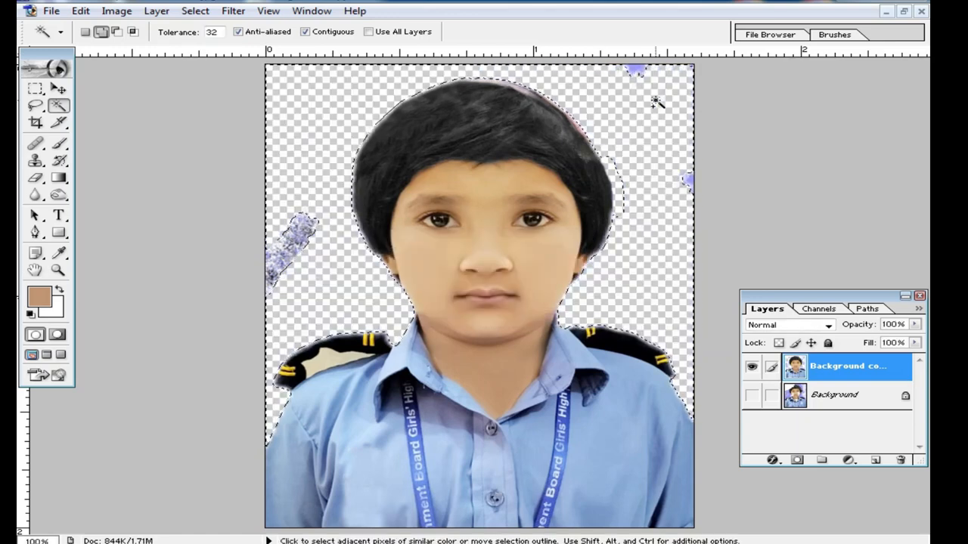
pyautogui.hotkey('ctrl', 'd')
pyautogui.press('m')
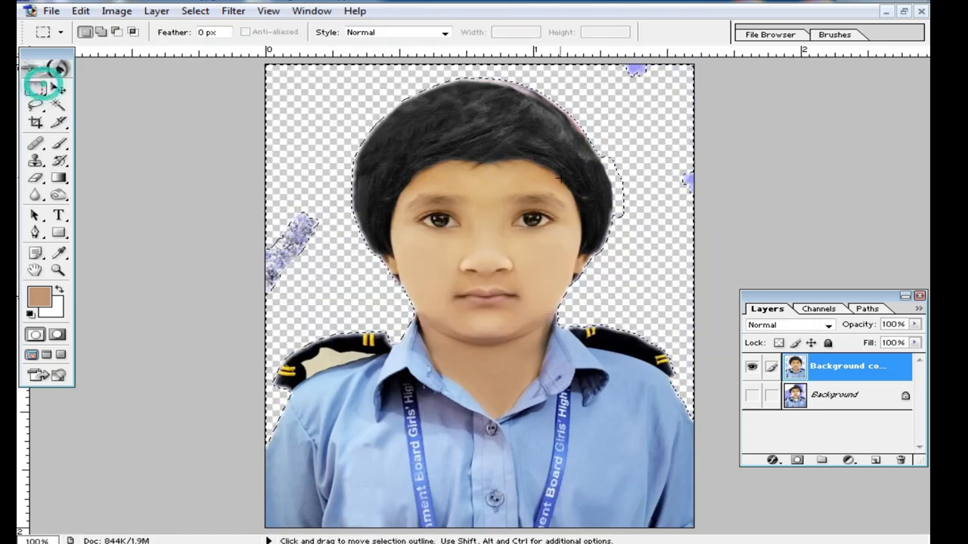
# Erase the leftover background specks beside the shoulder and along the image edges with a 60 px Eraser.
pyautogui.click(751, 396)
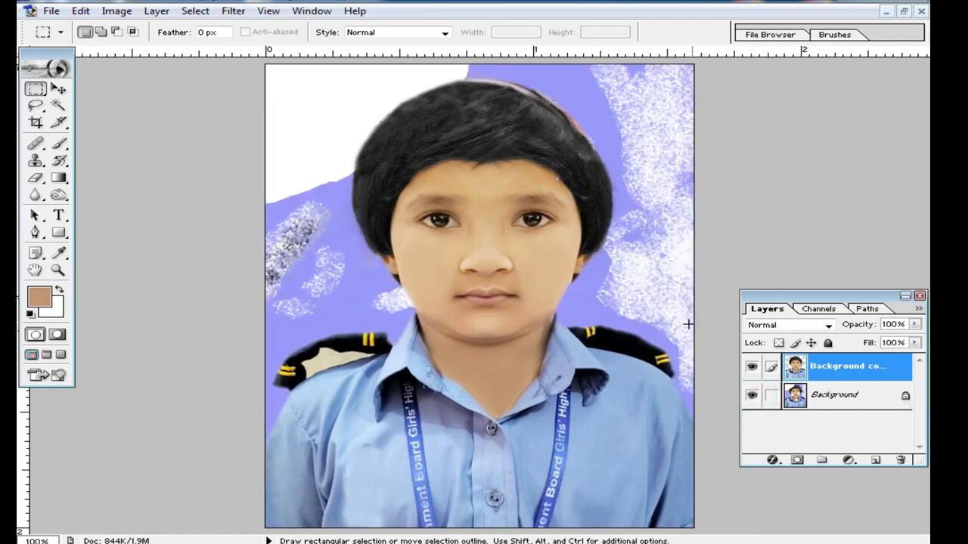
pyautogui.click(751, 396)
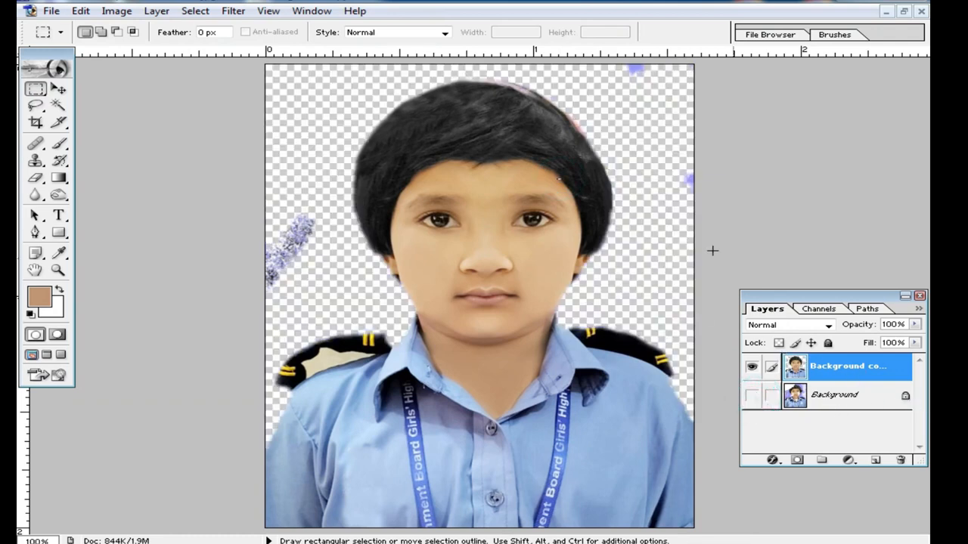
pyautogui.click(35, 177)
pyautogui.rightClick(304, 241)
pyautogui.moveTo(352, 264); pyautogui.dragTo(367, 264)
pyautogui.click(296, 205)
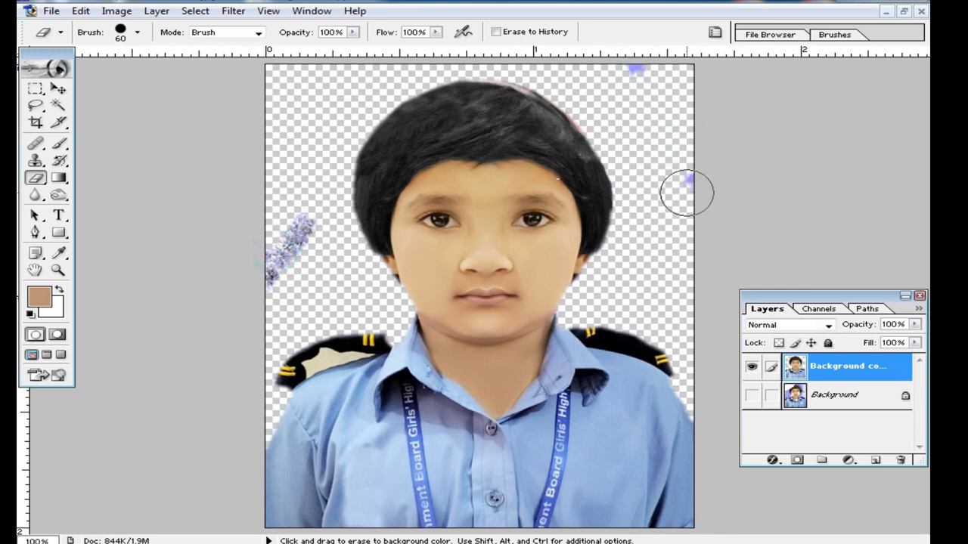
pyautogui.moveTo(686, 179)
pyautogui.mouseDown()
pyautogui.moveTo(692, 140)
pyautogui.moveTo(668, 65)
pyautogui.mouseUp()
pyautogui.moveTo(265, 202)
pyautogui.mouseDown()
pyautogui.moveTo(277, 238)
pyautogui.moveTo(295, 233)
pyautogui.moveTo(268, 277)
pyautogui.mouseUp()
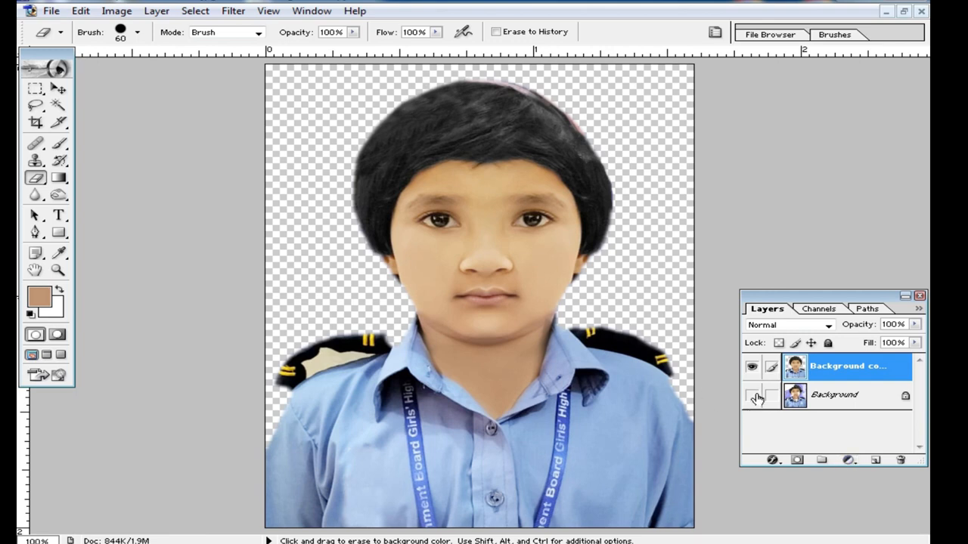
# Add a solid colour fill layer in web colour CC99FF and place it beneath the Background copy layer.
pyautogui.click(851, 464)
pyautogui.click(822, 213)
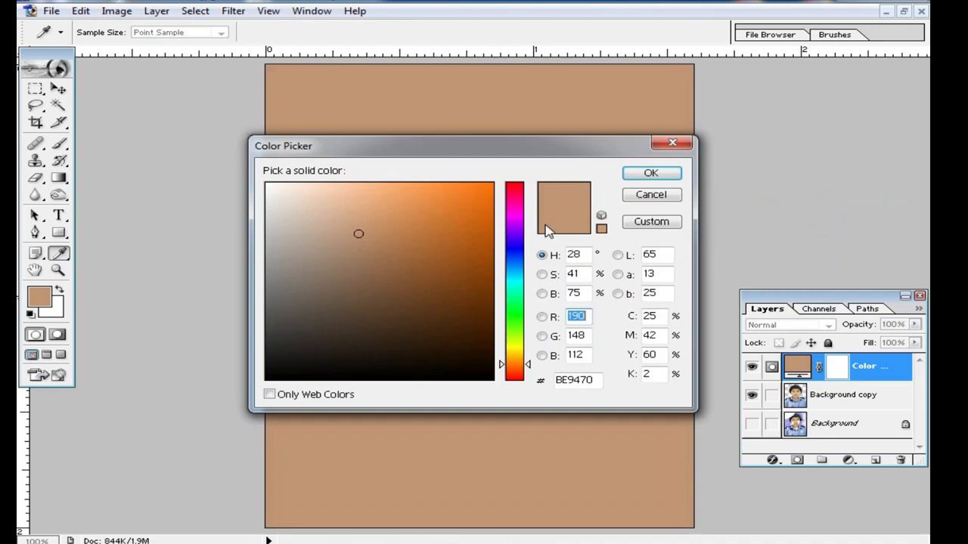
pyautogui.click(508, 240)
pyautogui.click(269, 394)
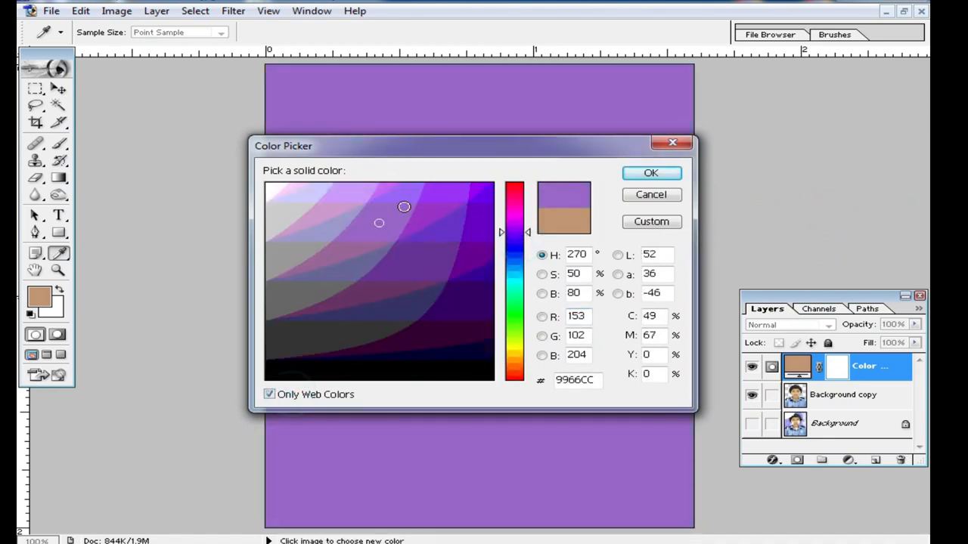
pyautogui.click(362, 193)
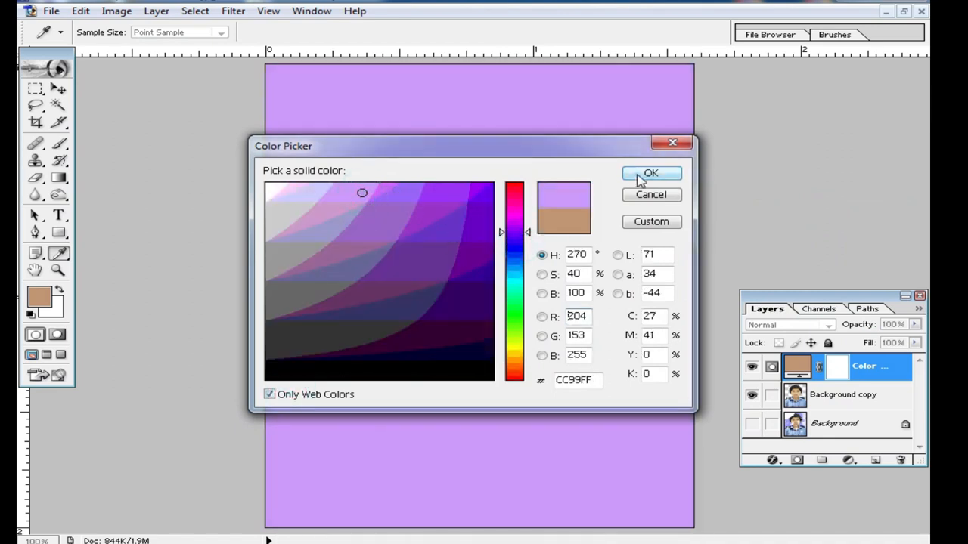
pyautogui.click(676, 177)
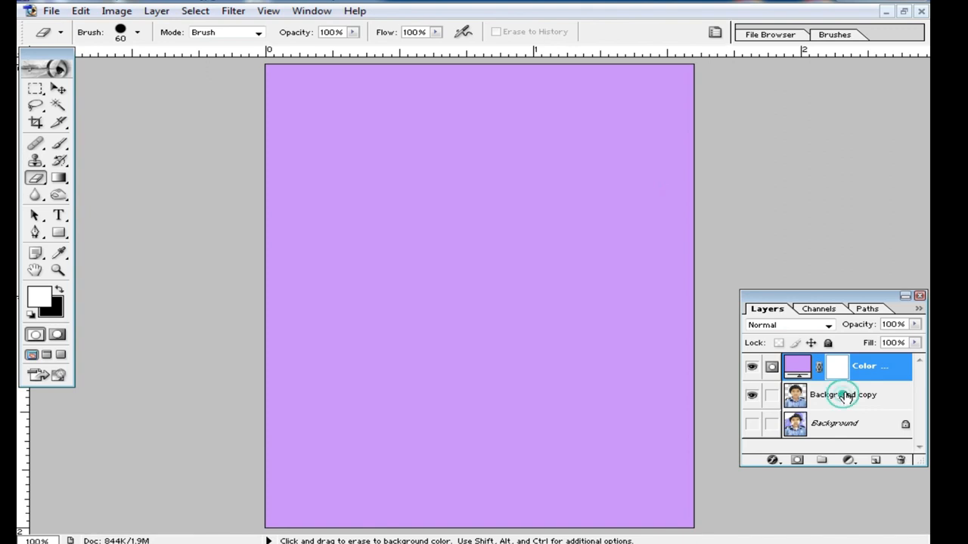
pyautogui.moveTo(845, 396); pyautogui.dragTo(790, 357)
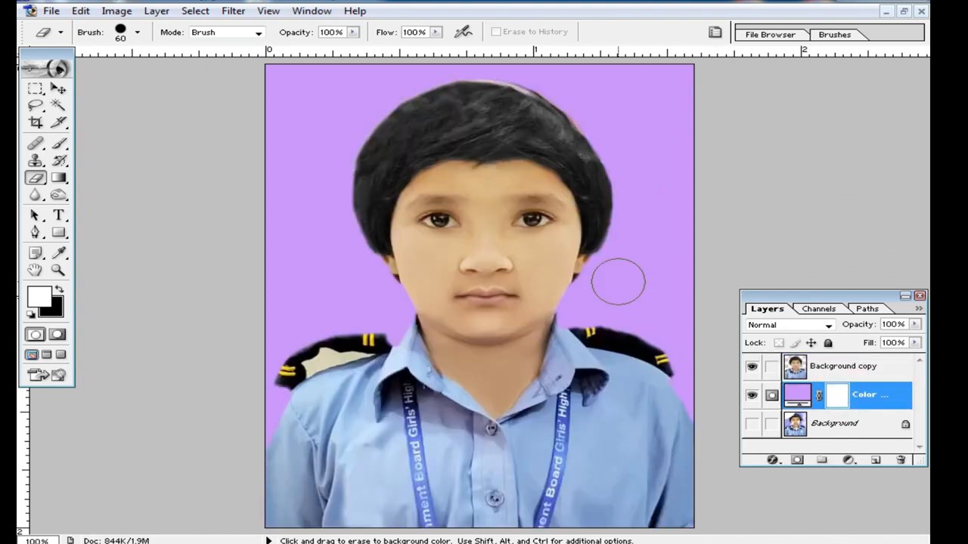
pyautogui.keyDown('alt'); pyautogui.click(541, 264); pyautogui.keyUp('alt')
pyautogui.scroll(2, 550, 272)
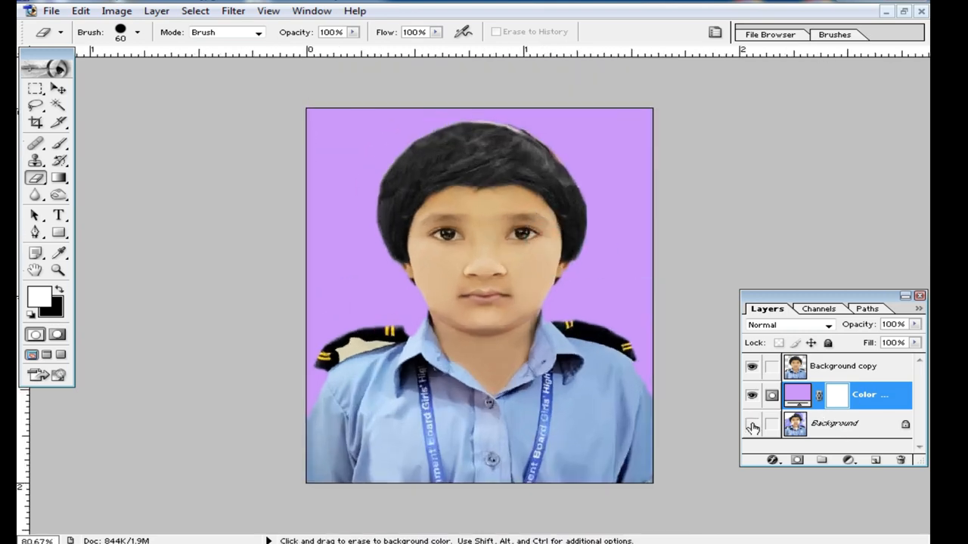
pyautogui.click(848, 368)
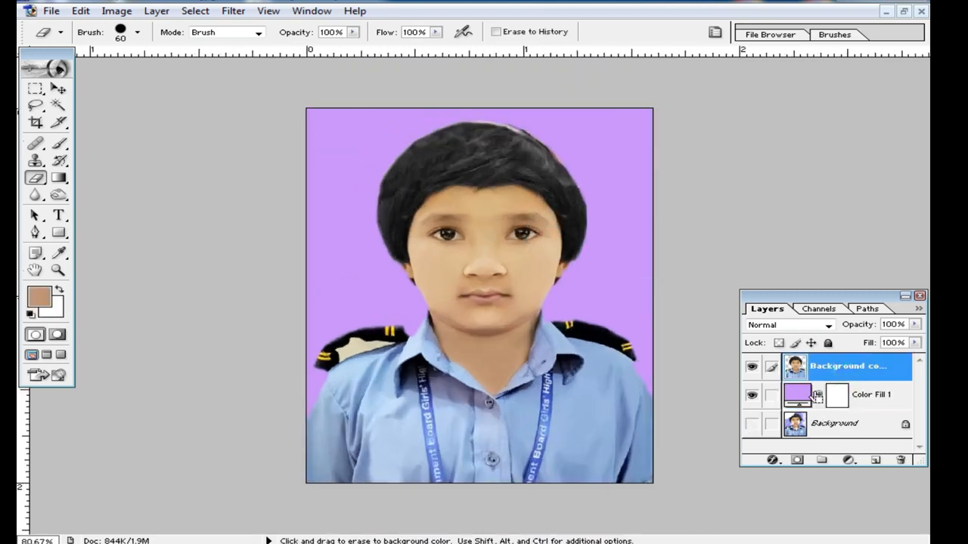
pyautogui.click(882, 396)
pyautogui.click(843, 368)
pyautogui.click(58, 88)
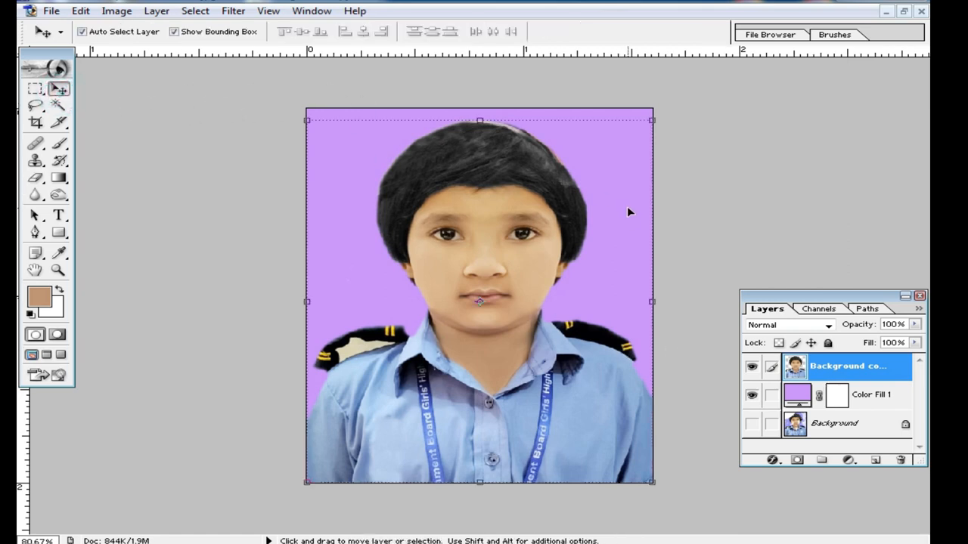
# Undo the layer reordering and the addition of the light purple colour fill layer.
pyautogui.click(751, 424)
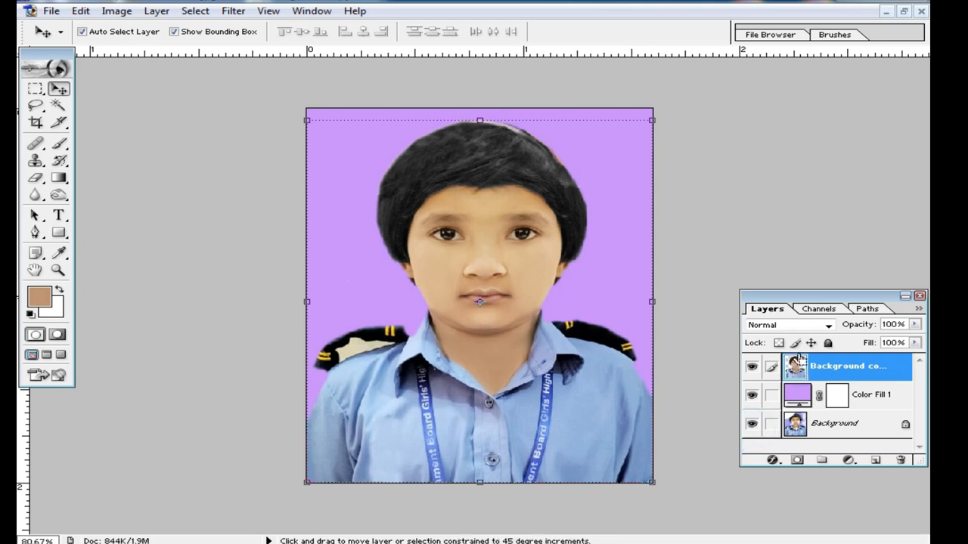
pyautogui.hotkey('ctrl', 'shift', 'e')
pyautogui.hotkey('ctrl', 'alt', 'z')
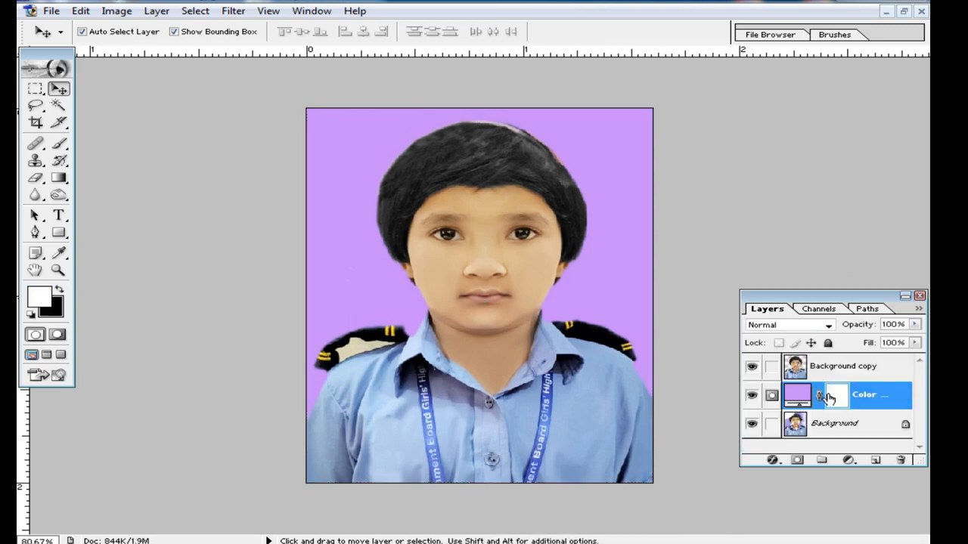
pyautogui.hotkey('ctrl', ']')
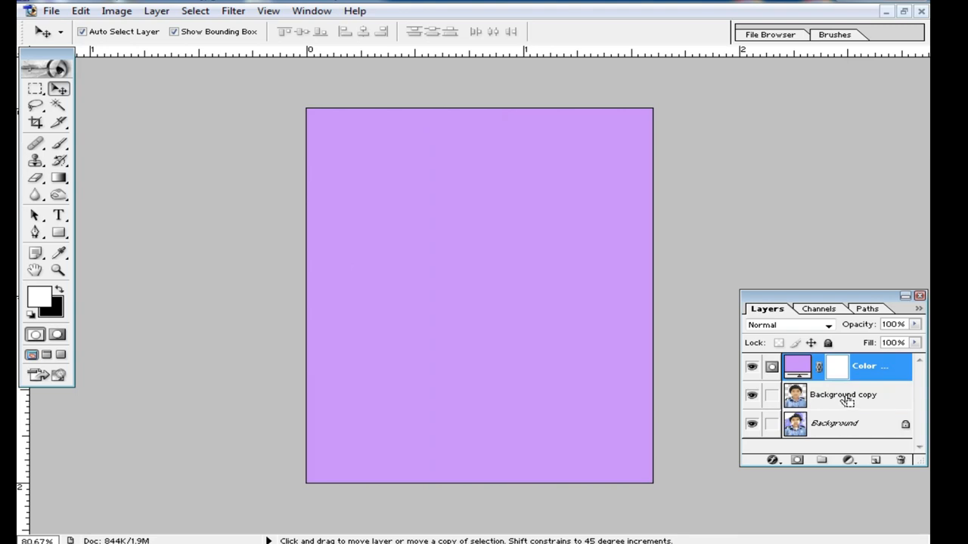
pyautogui.hotkey('ctrl', 'alt', 'z')
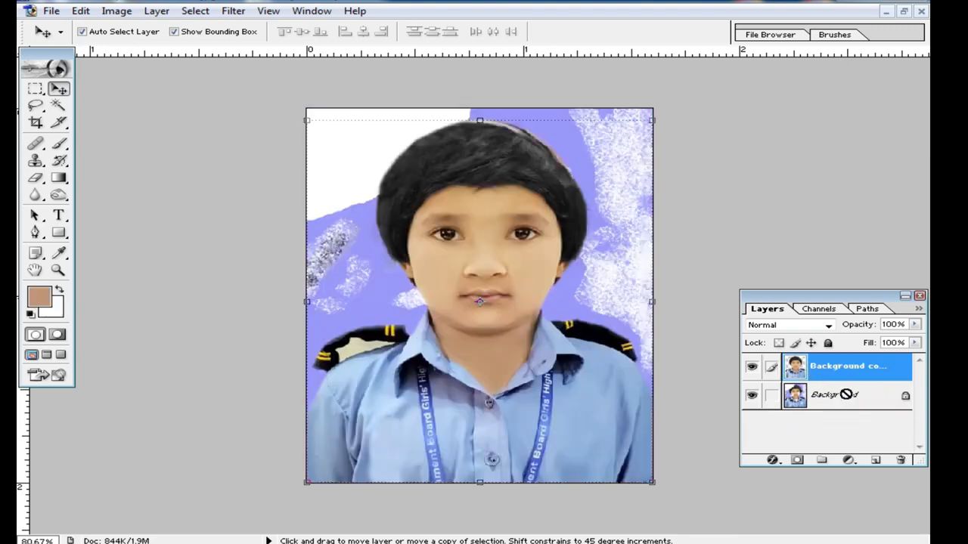
# Add a solid colour fill layer in a stronger web-safe purple and place it beneath the Background copy layer.
pyautogui.click(855, 463)
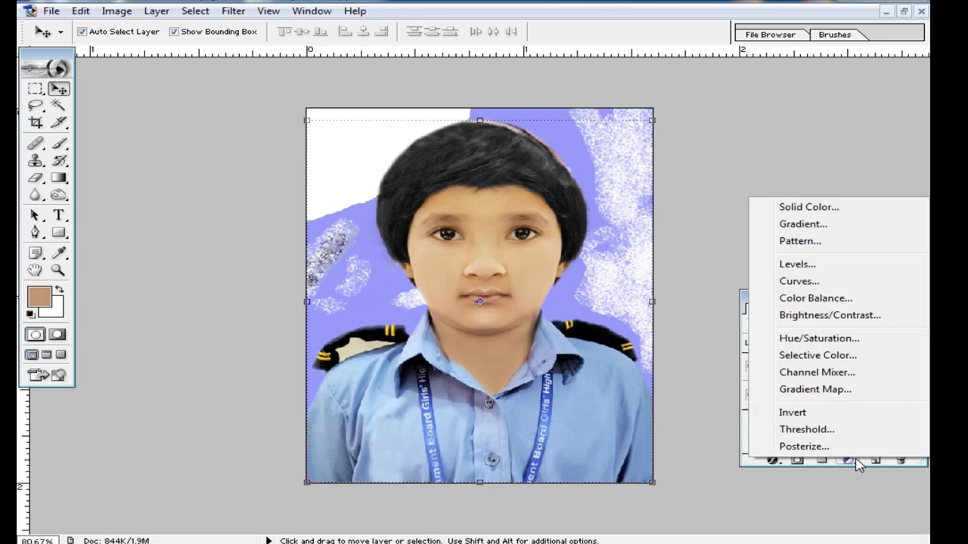
pyautogui.click(825, 210)
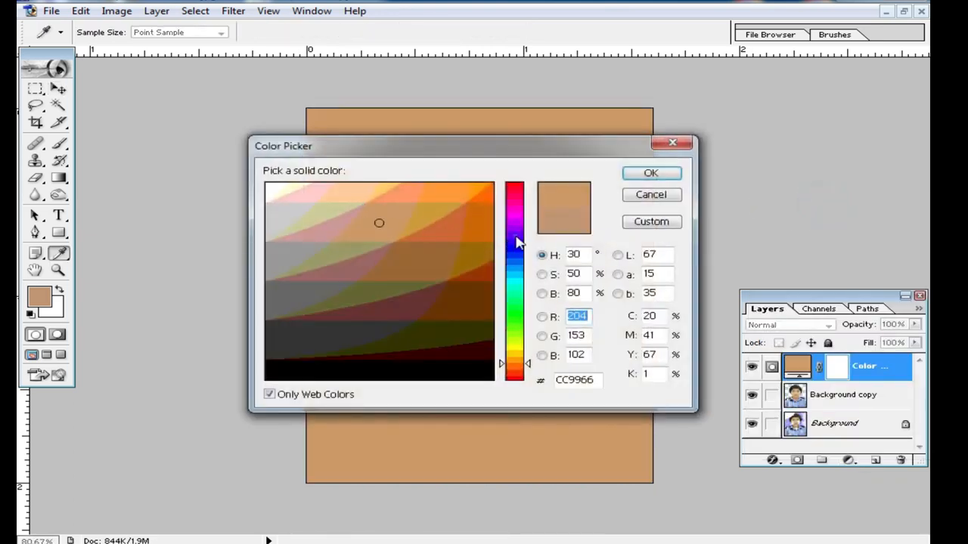
pyautogui.click(517, 242)
pyautogui.click(385, 190)
pyautogui.click(650, 173)
pyautogui.press('v')
pyautogui.moveTo(853, 395); pyautogui.dragTo(850, 367)
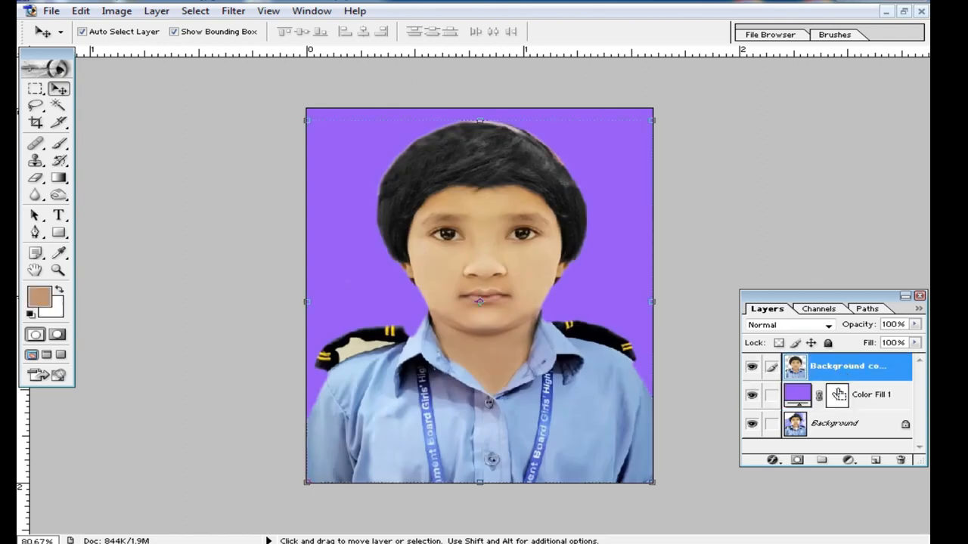
# Compare the restored portrait with the damaged original by toggling the visibility of the layers.
pyautogui.click(772, 396)
pyautogui.click(772, 398)
pyautogui.click(823, 401)
pyautogui.click(835, 366)
pyautogui.moveTo(525, 238)
pyautogui.mouseDown()
pyautogui.moveTo(492, 289)
pyautogui.moveTo(609, 293)
pyautogui.moveTo(532, 257)
pyautogui.moveTo(526, 229)
pyautogui.moveTo(526, 241)
pyautogui.mouseUp()
pyautogui.moveTo(753, 368); pyautogui.dragTo(752, 426)
pyautogui.click(752, 369)
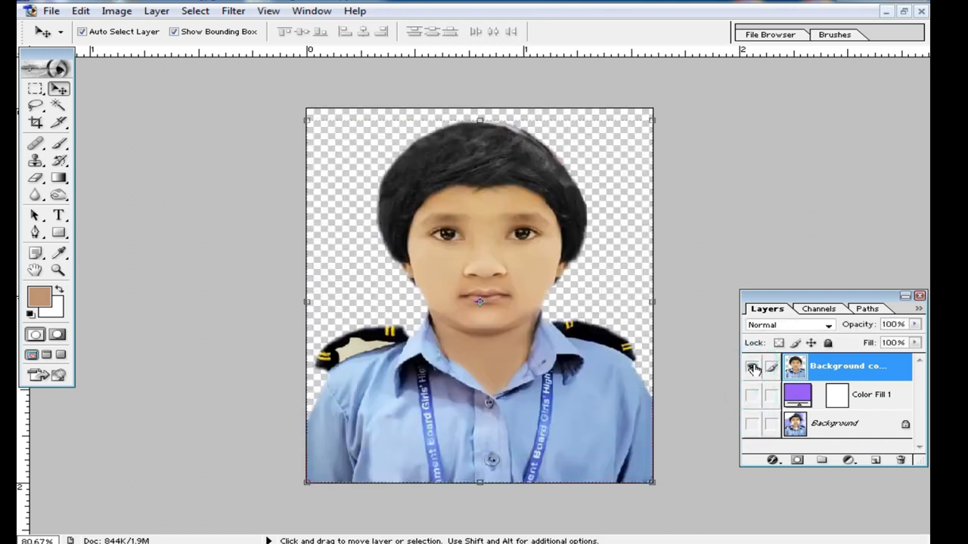
pyautogui.click(752, 368)
pyautogui.click(752, 423)
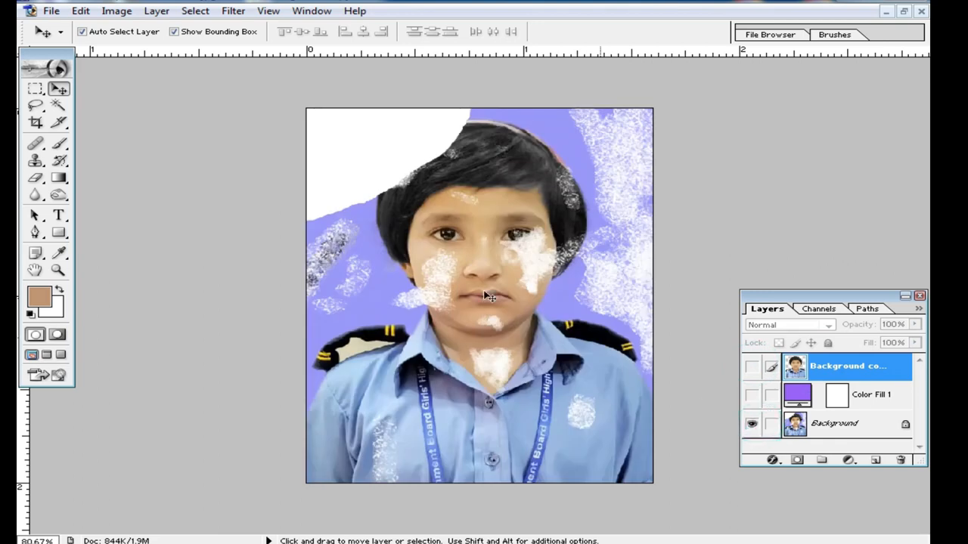
# Make the portrait, colour fill and Background layers visible and merge them into one layer.
pyautogui.click(752, 368)
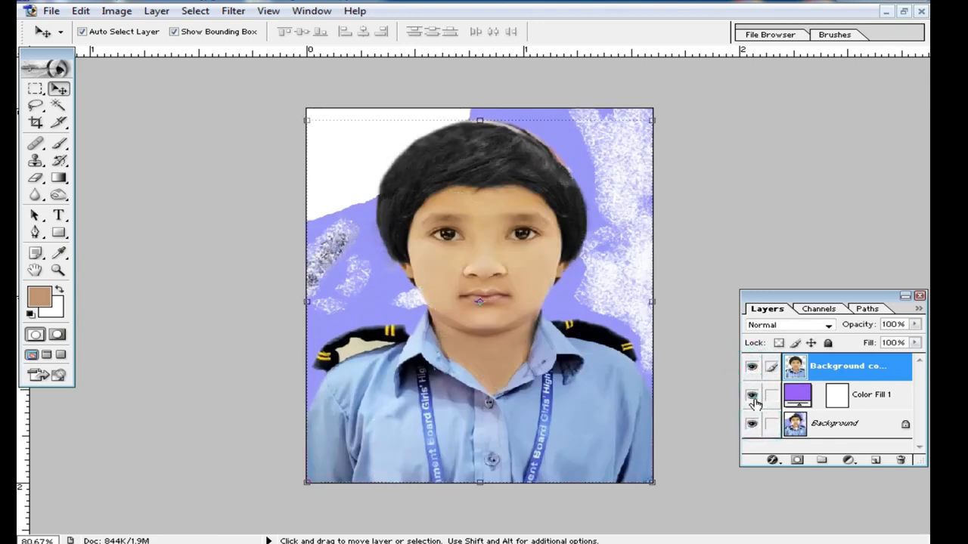
pyautogui.click(752, 395)
pyautogui.press('shift')
pyautogui.hotkey('ctrl', 'shift', 'e')
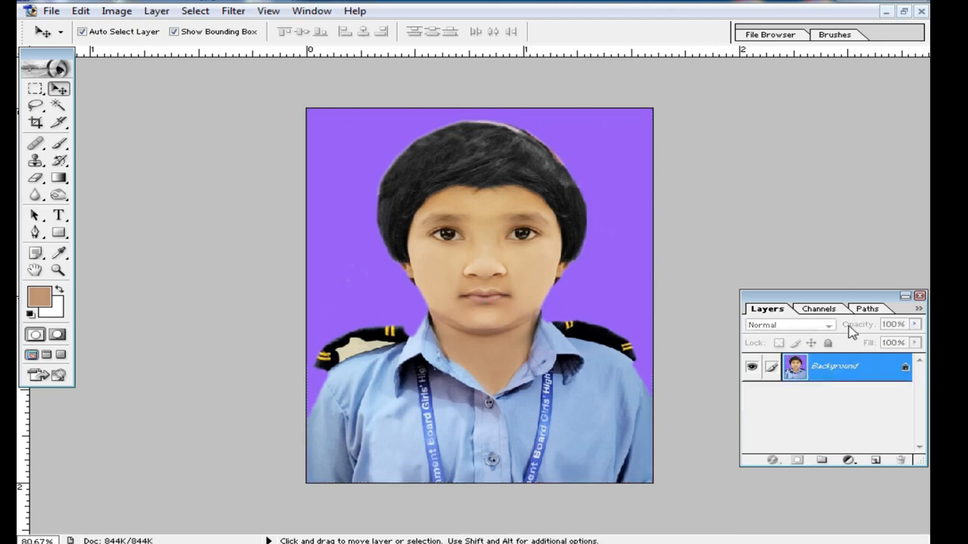
# Inspect the hair, face and new purple background of the merged portrait up close and as a whole.
pyautogui.keyDown('ctrl'); pyautogui.click(514, 183); pyautogui.keyUp('ctrl')
pyautogui.keyDown('ctrl'); pyautogui.click(514, 183); pyautogui.keyUp('ctrl')
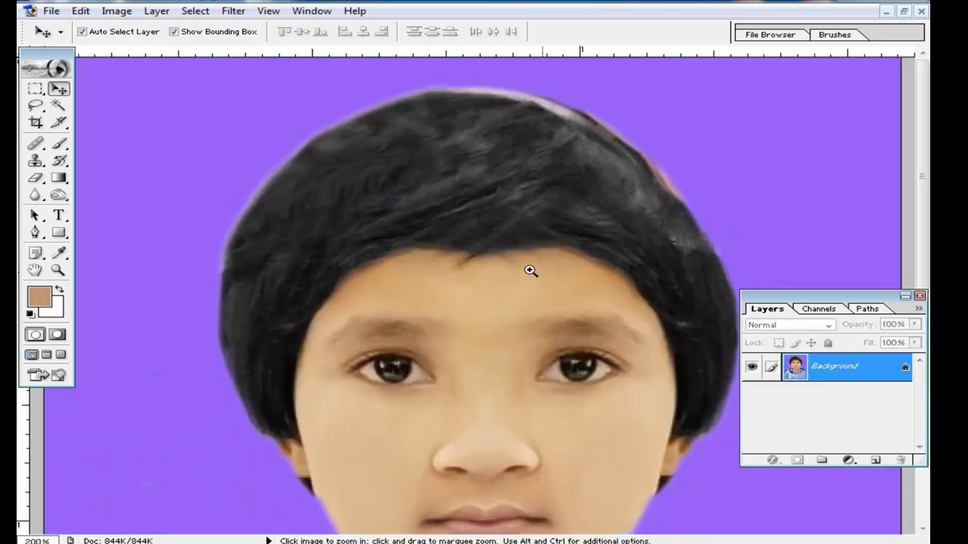
pyautogui.moveTo(574, 374); pyautogui.dragTo(518, 255)
pyautogui.keyDown('alt'); pyautogui.click(560, 344); pyautogui.keyUp('alt')
pyautogui.keyDown('alt'); pyautogui.click(561, 343); pyautogui.keyUp('alt')
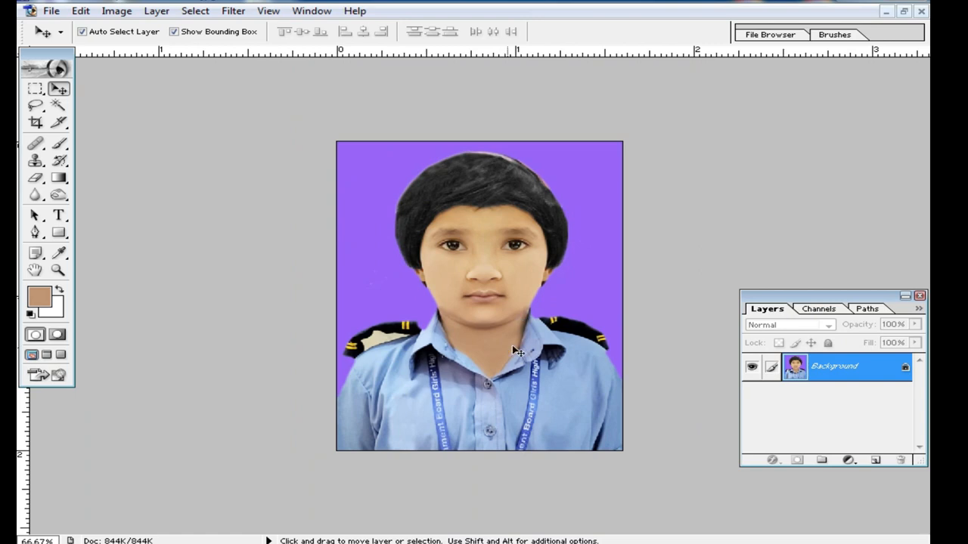
pyautogui.keyDown('ctrl'); pyautogui.click(508, 278); pyautogui.keyUp('ctrl')
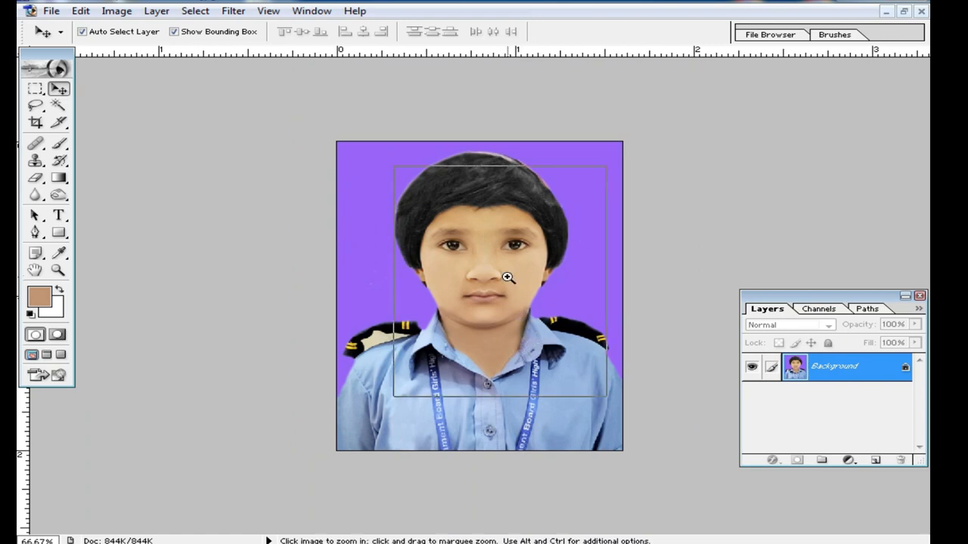